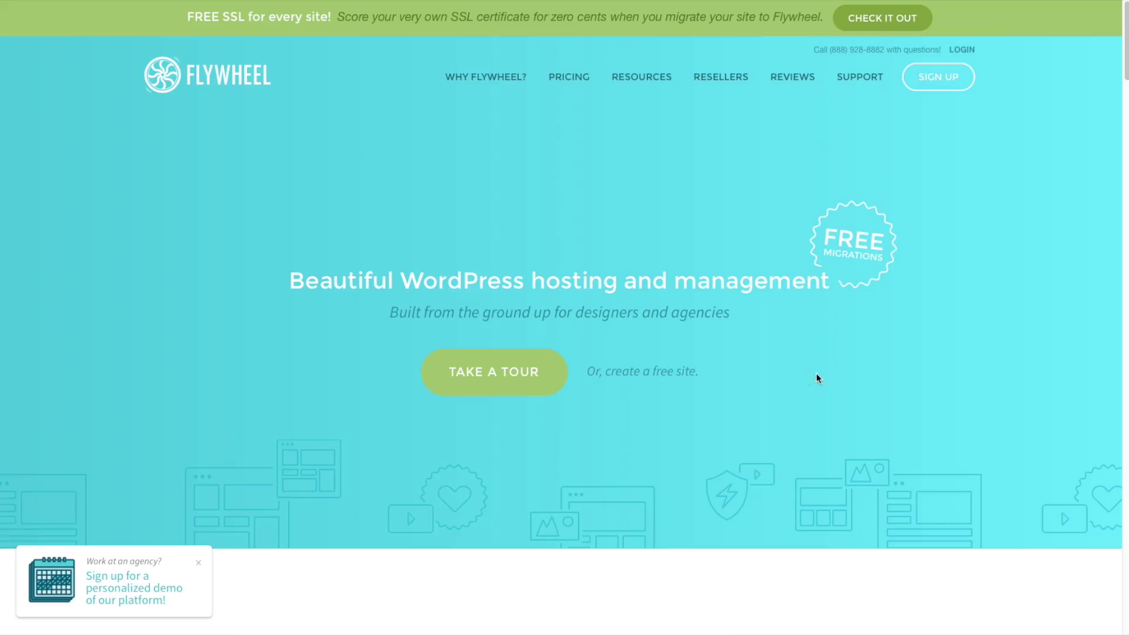
Start the free site sign-up and enter the account holder's first and last name
{"action": "left_click", "coordinate": [656, 379]}
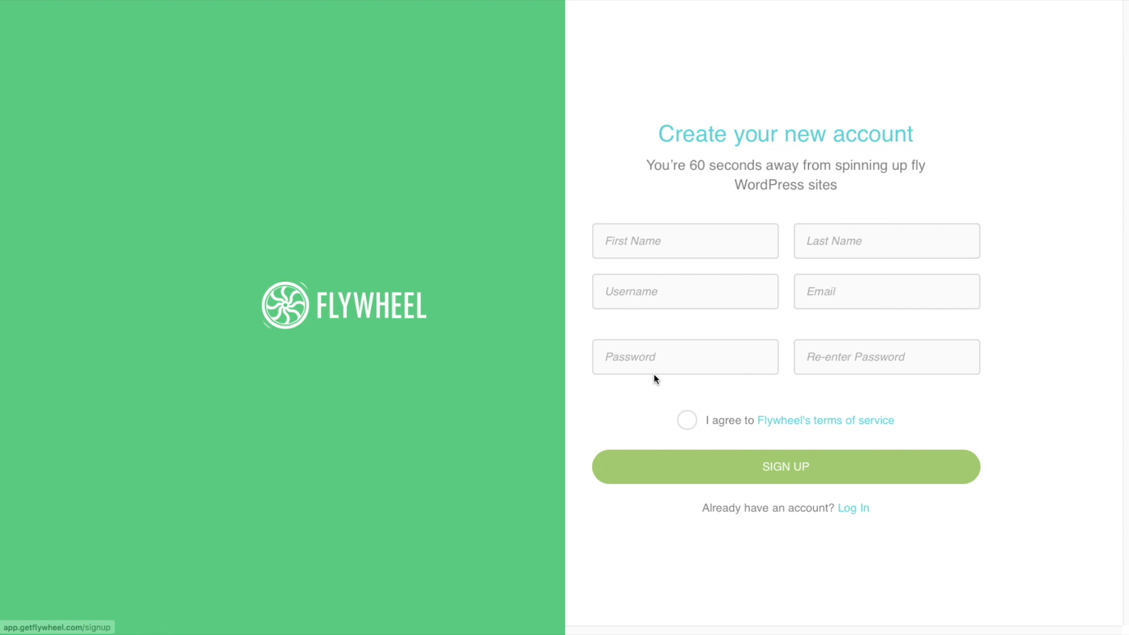
{"action": "left_click", "coordinate": [669, 224]}
{"action": "left_click", "coordinate": [823, 223]}
{"action": "left_click", "coordinate": [647, 273]}
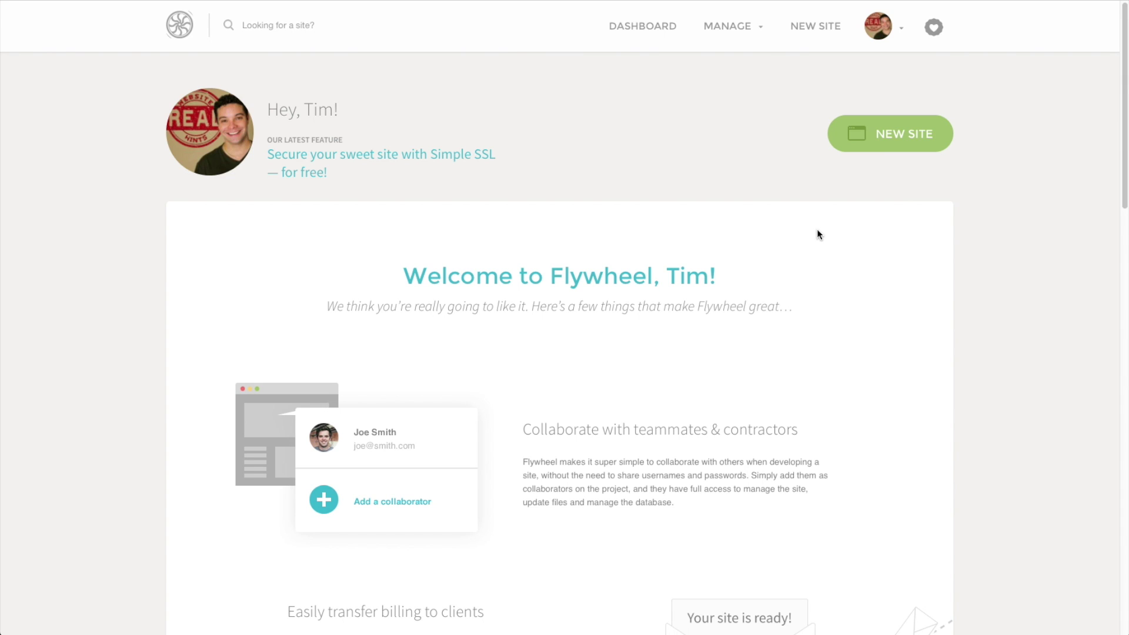
Start a new WordPress site named 'Surf Town Shop' and enter an admin username
{"action": "left_click", "coordinate": [897, 134]}
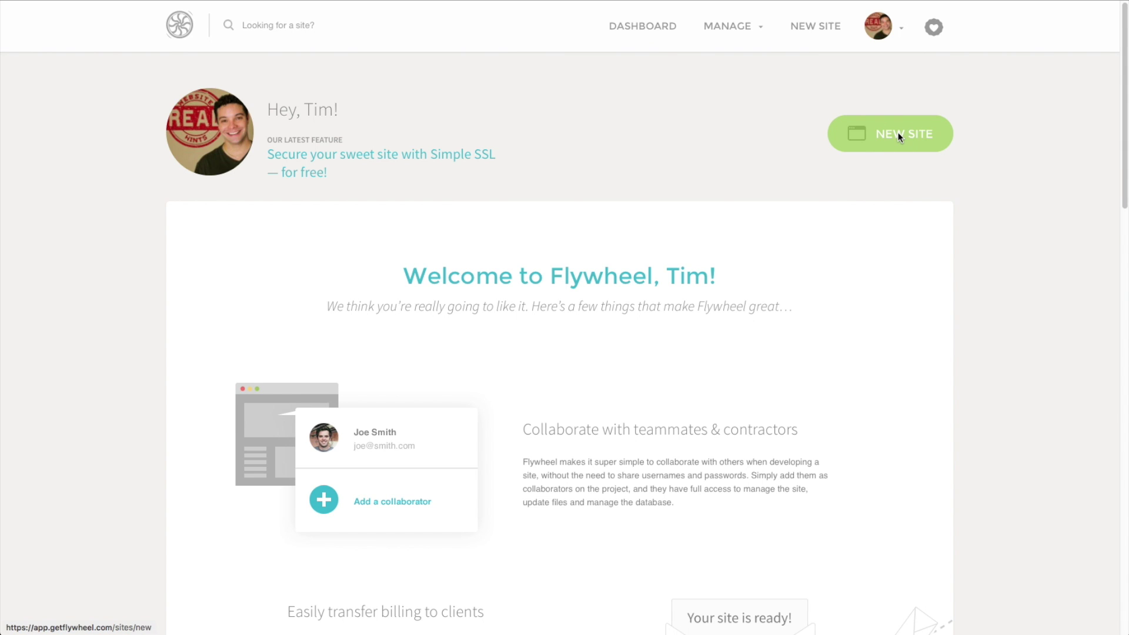
{"action": "scroll", "coordinate": [481, 419], "scroll_direction": "down", "scroll_amount": 1}
{"action": "left_click", "coordinate": [347, 365]}
{"action": "type", "text": "Surf Town Shop"}
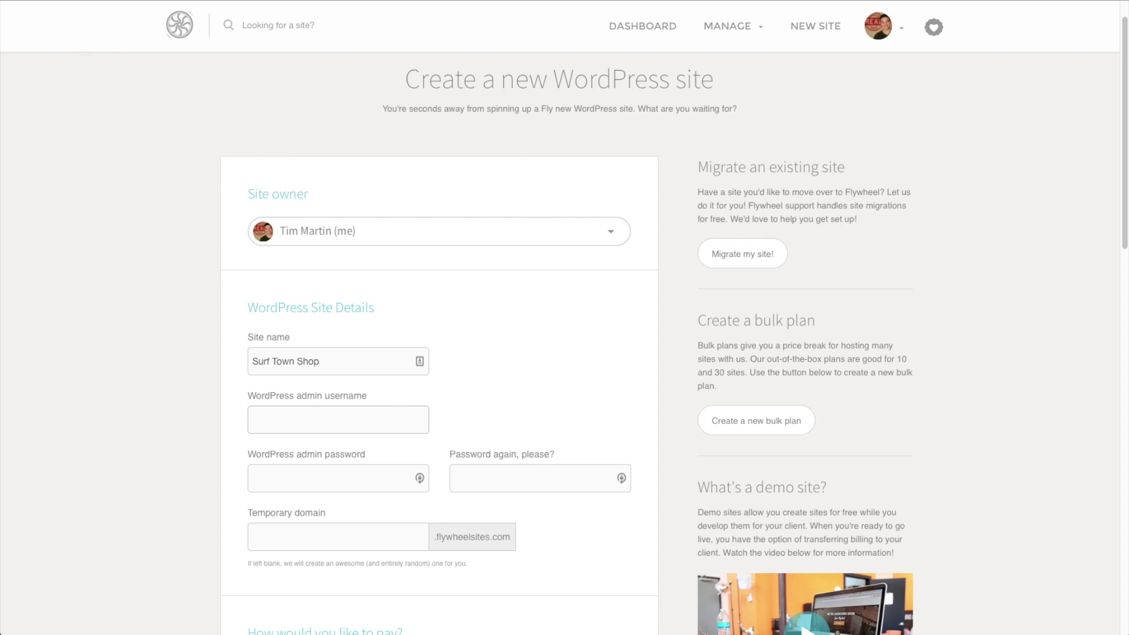
{"action": "type", "text": "SurferDude"}
Generate a strong admin password with the password generator and copy it
{"action": "left_click", "coordinate": [325, 478]}
{"action": "left_click", "coordinate": [419, 478]}
{"action": "double_click", "coordinate": [302, 576]}
{"action": "right_click", "coordinate": [298, 577]}
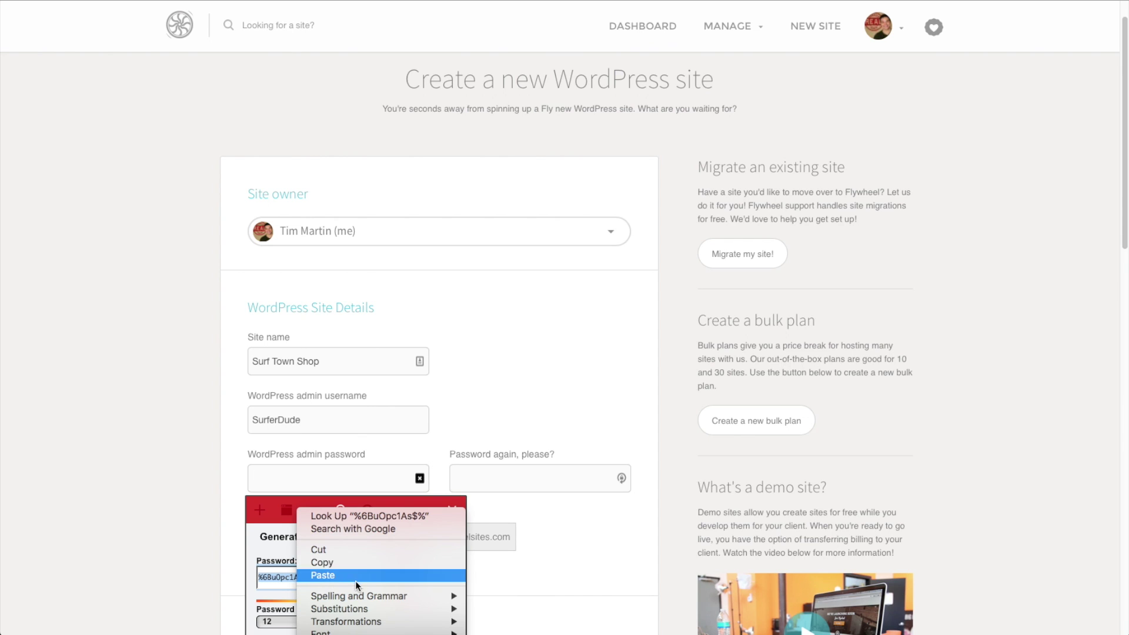
{"action": "left_click", "coordinate": [355, 562]}
{"action": "left_click", "coordinate": [448, 510]}
Paste the generated password into both the admin password and confirmation fields
{"action": "right_click", "coordinate": [347, 482]}
{"action": "left_click", "coordinate": [390, 519]}
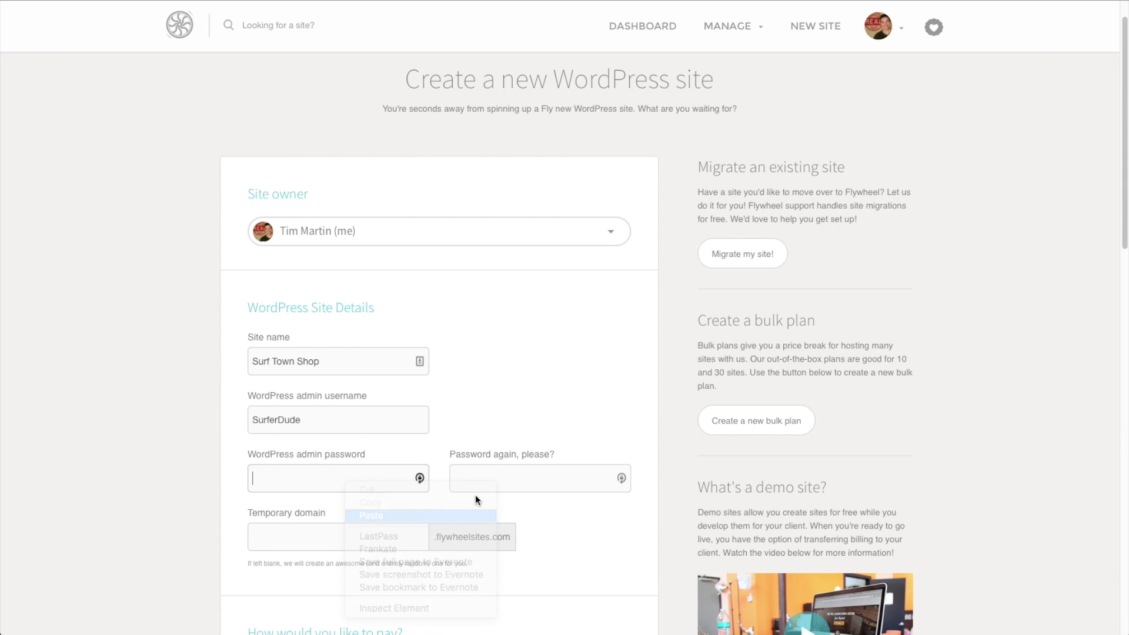
{"action": "left_click", "coordinate": [494, 479]}
{"action": "right_click", "coordinate": [495, 482]}
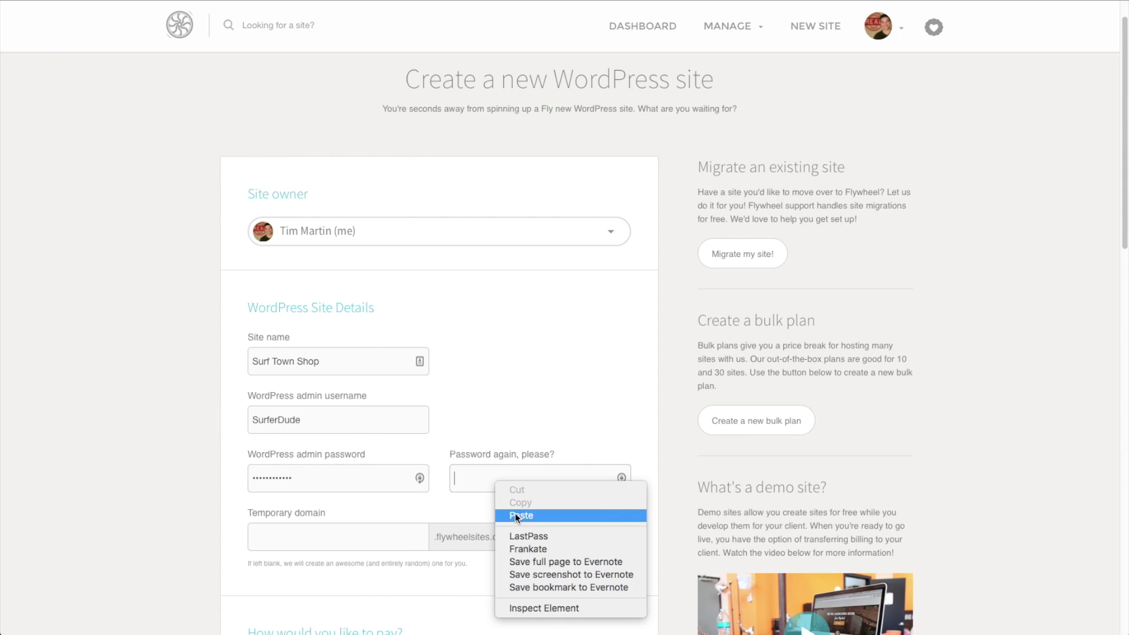
{"action": "left_click", "coordinate": [515, 516]}
{"action": "left_click", "coordinate": [324, 543]}
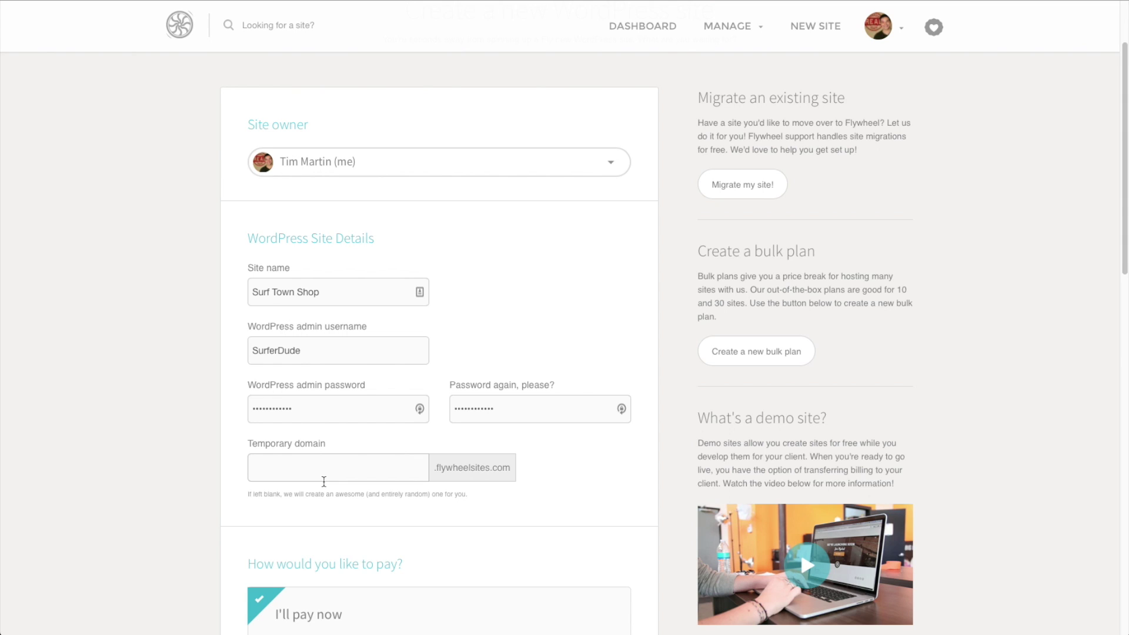
Set the temporary domain to 'surftownshop' and choose 'My client will pay later'
{"action": "type", "text": "surftownshop"}
{"action": "scroll", "coordinate": [334, 479], "scroll_direction": "down", "scroll_amount": 1}
{"action": "scroll", "coordinate": [335, 479], "scroll_direction": "down", "scroll_amount": 6}
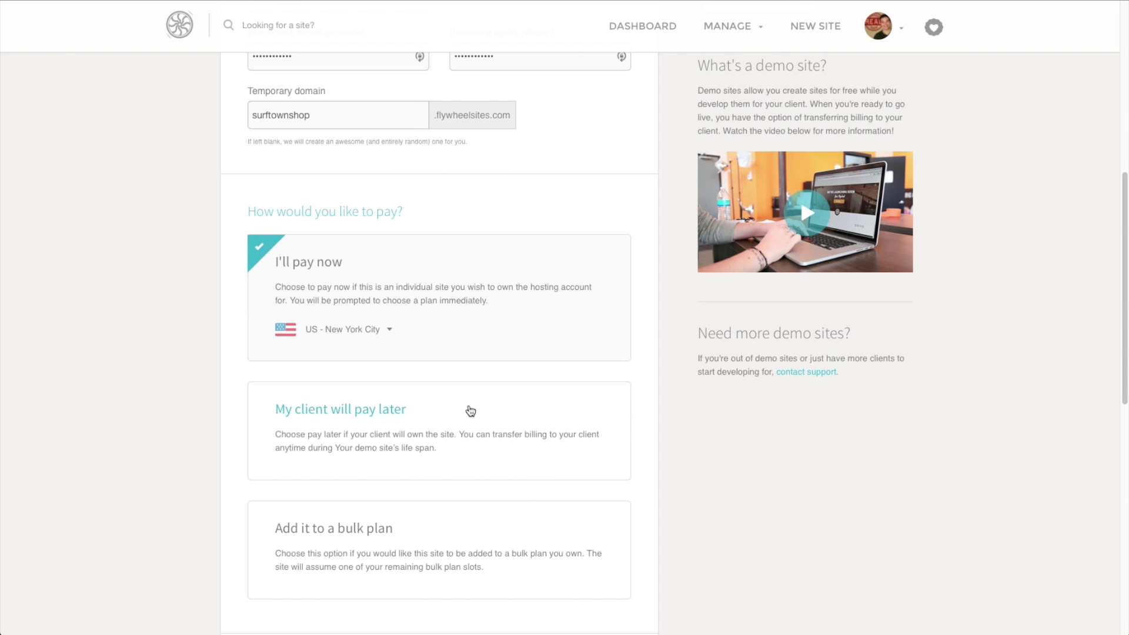
{"action": "scroll", "coordinate": [466, 411], "scroll_direction": "down", "scroll_amount": 2}
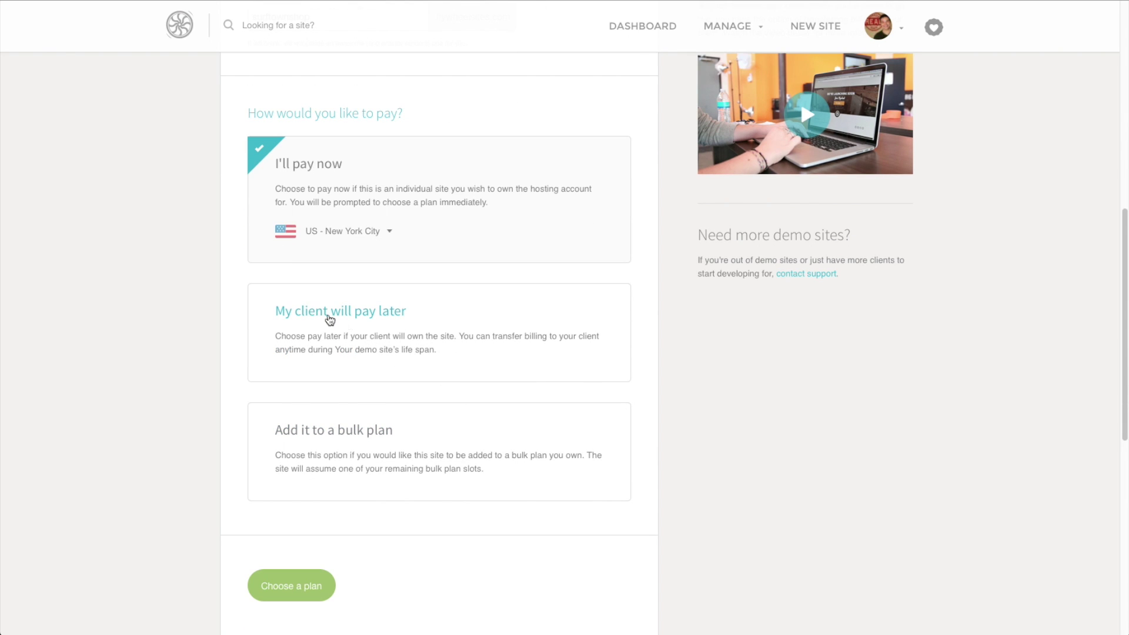
{"action": "left_click", "coordinate": [386, 318]}
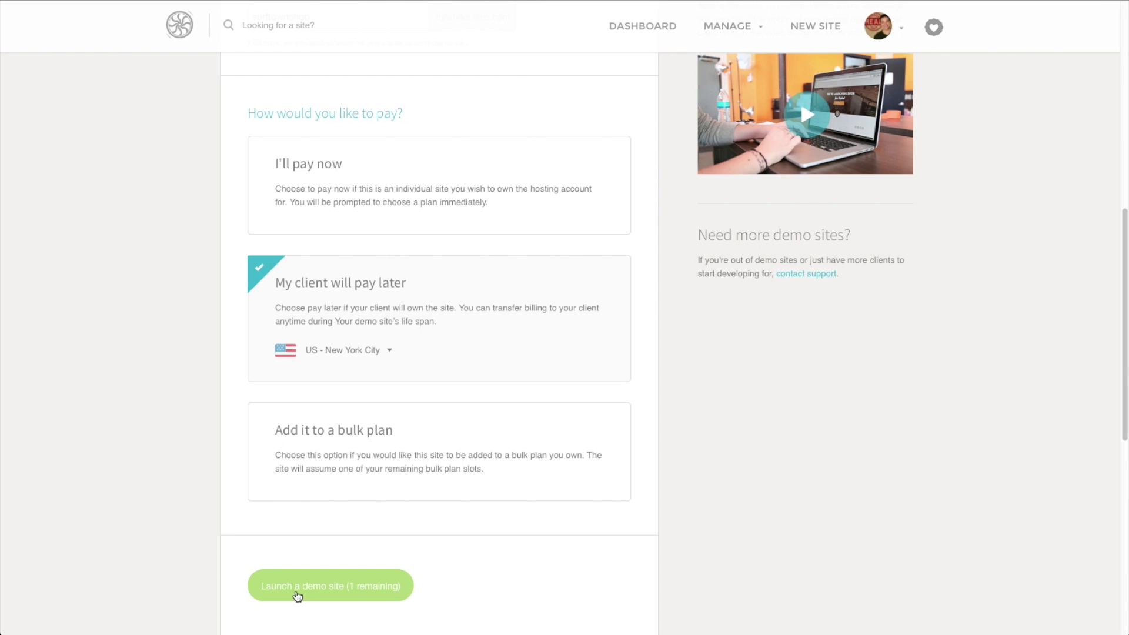
Launch Surf Town Shop as a demo site and confirm the launch
{"action": "scroll", "coordinate": [199, 456], "scroll_direction": "down", "scroll_amount": 2}
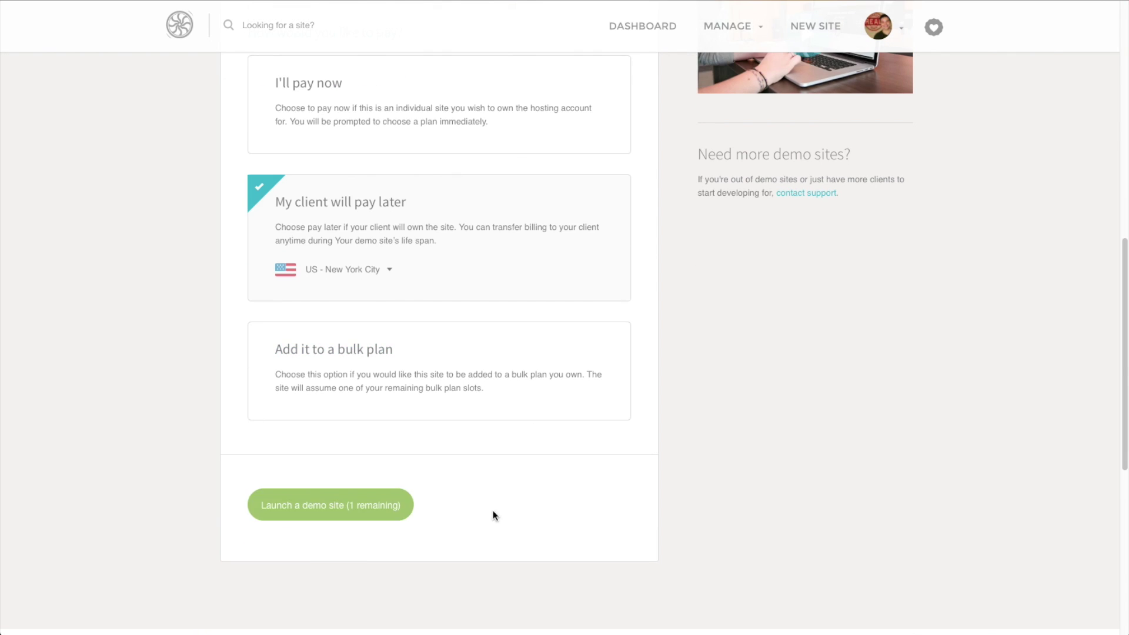
{"action": "scroll", "coordinate": [464, 519], "scroll_direction": "up", "scroll_amount": 4}
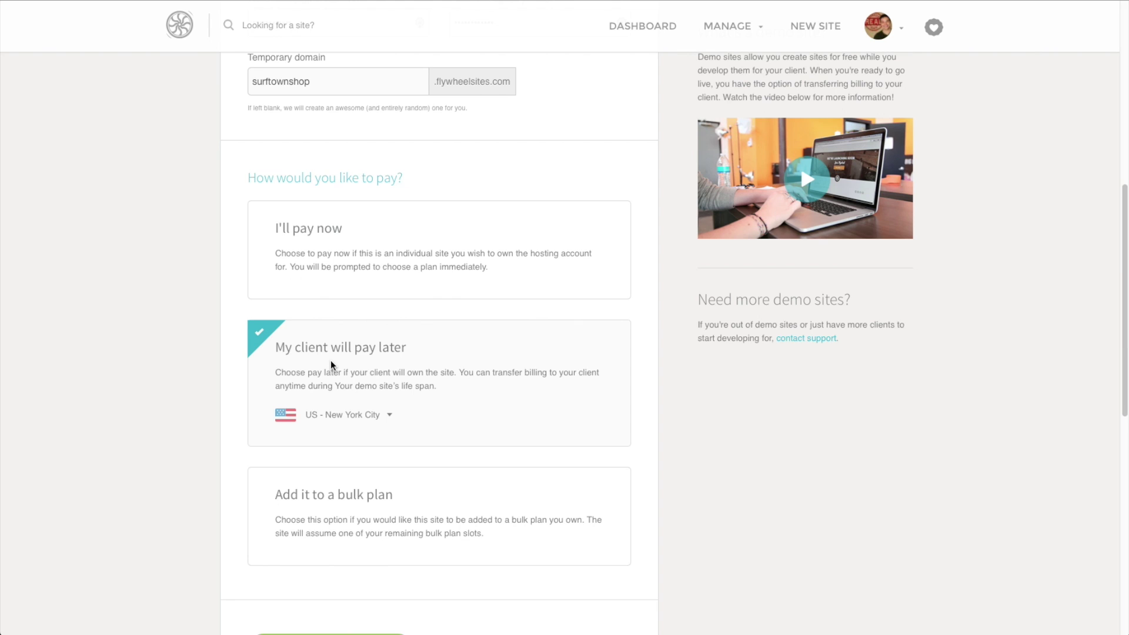
{"action": "scroll", "coordinate": [250, 377], "scroll_direction": "down", "scroll_amount": 2}
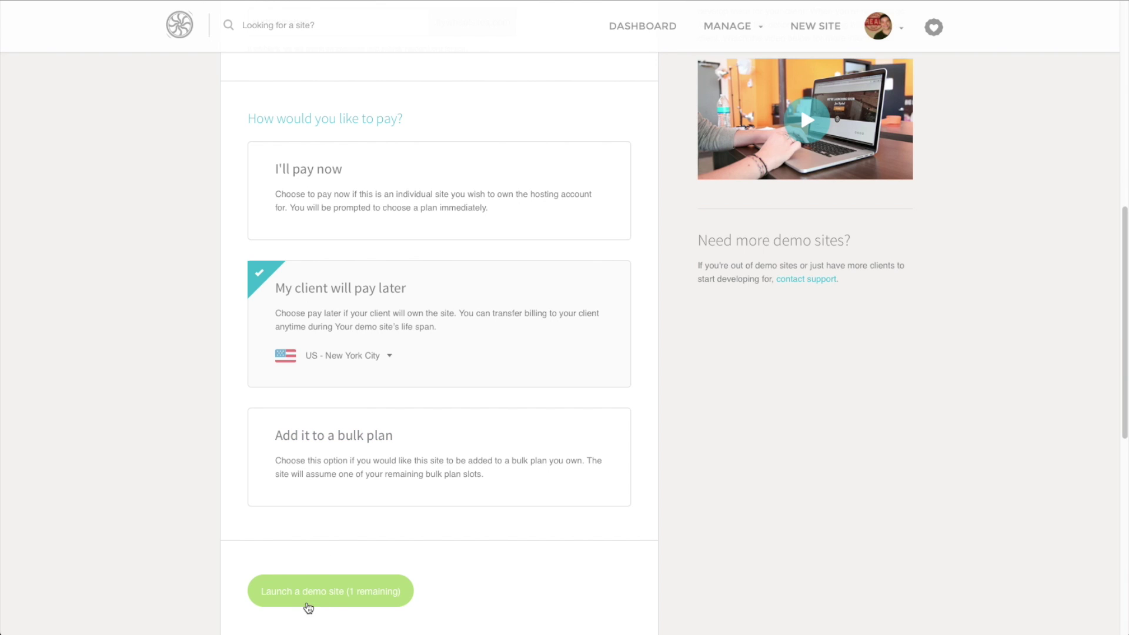
{"action": "left_click", "coordinate": [317, 603]}
{"action": "left_click", "coordinate": [308, 592]}
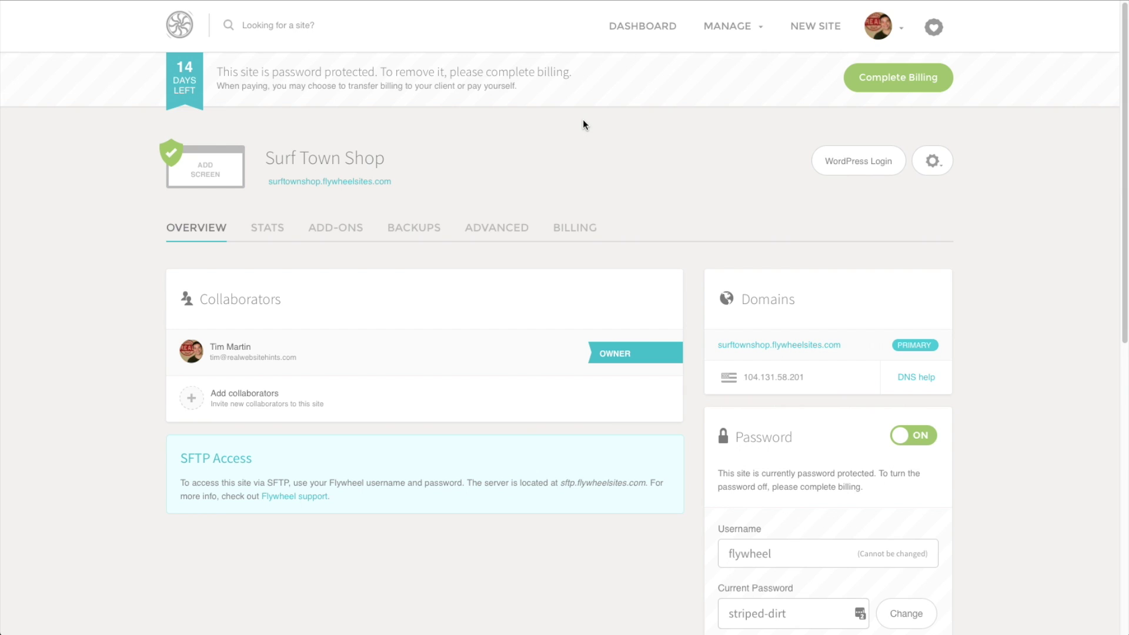
{"action": "scroll", "coordinate": [583, 121], "scroll_direction": "down", "scroll_amount": 3}
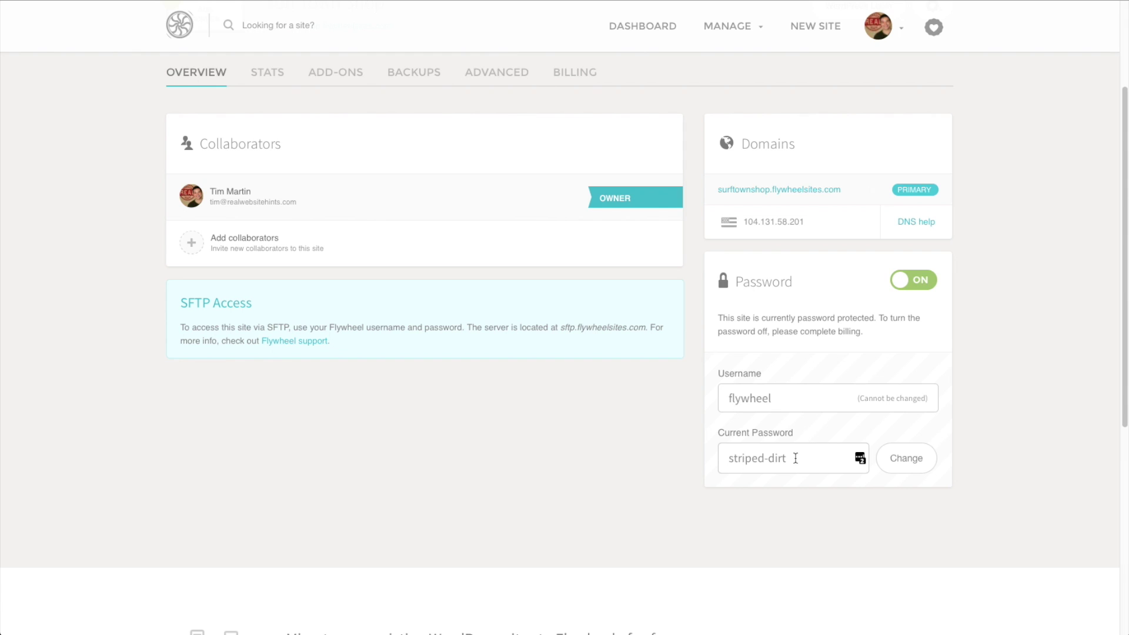
{"action": "scroll", "coordinate": [638, 499], "scroll_direction": "up", "scroll_amount": 1}
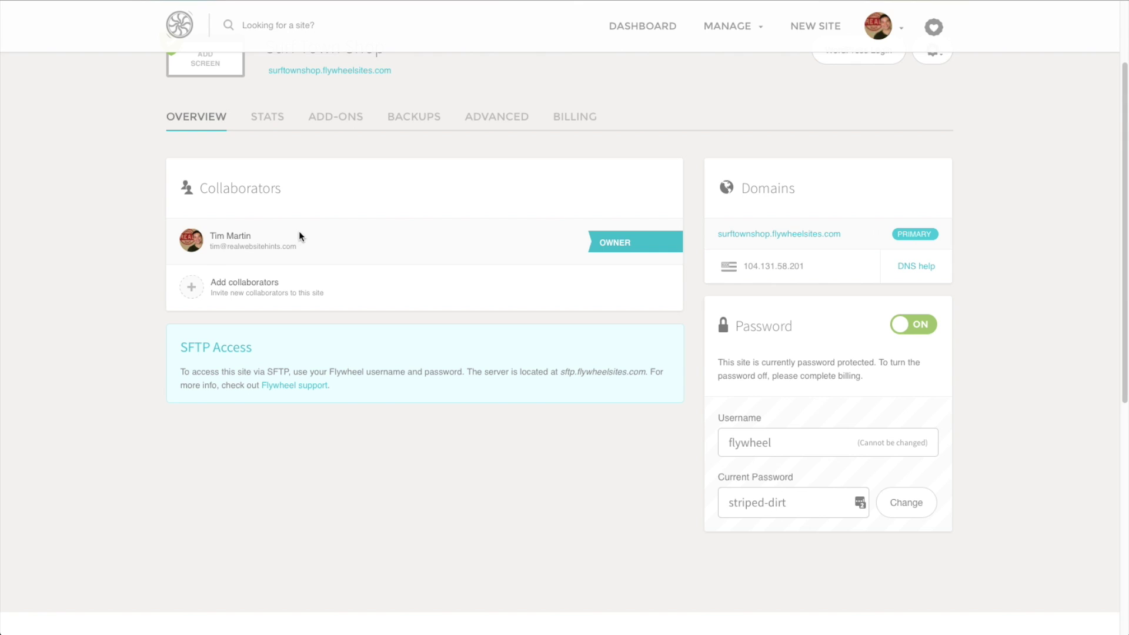
{"action": "left_click", "coordinate": [234, 286]}
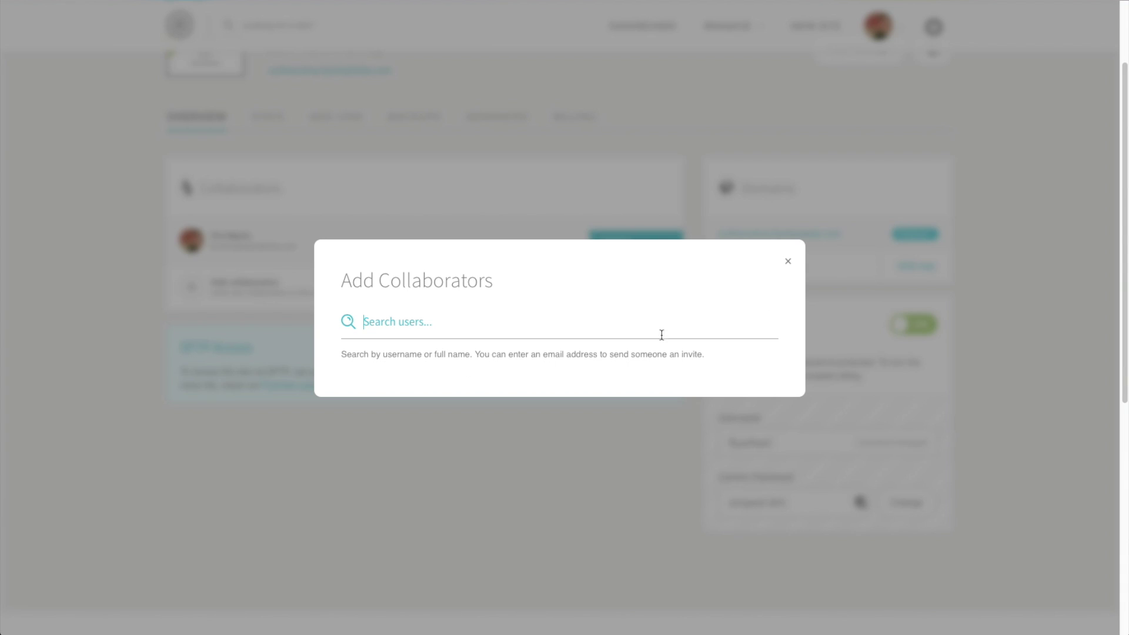
{"action": "left_click", "coordinate": [788, 261]}
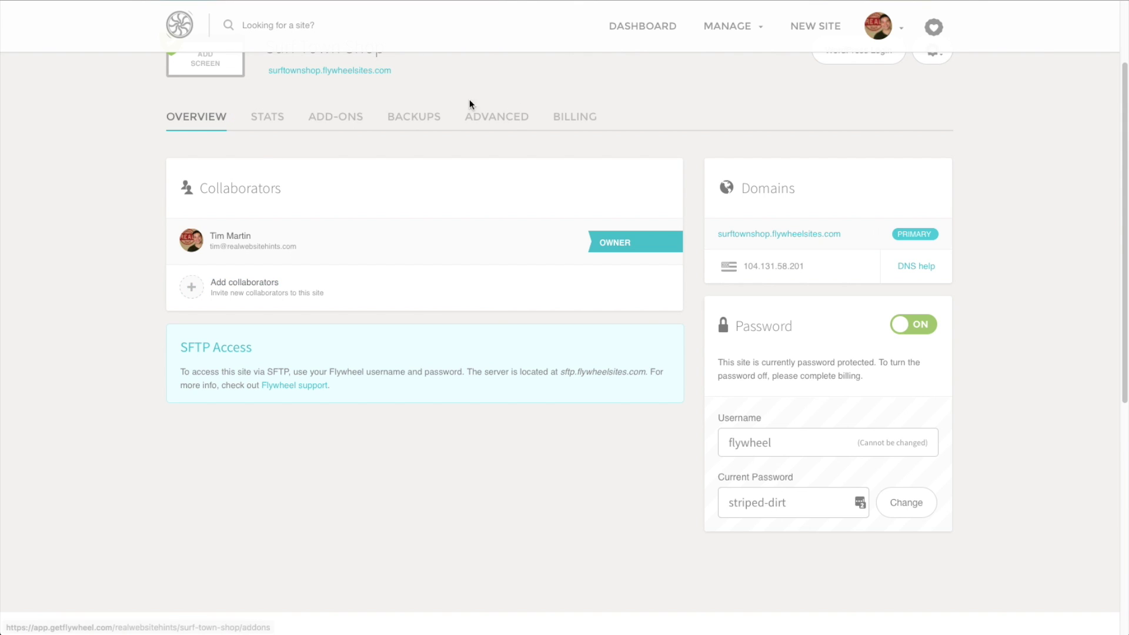
Review the site's visit statistics and the visits chart's time-range choices
{"action": "left_click", "coordinate": [272, 123]}
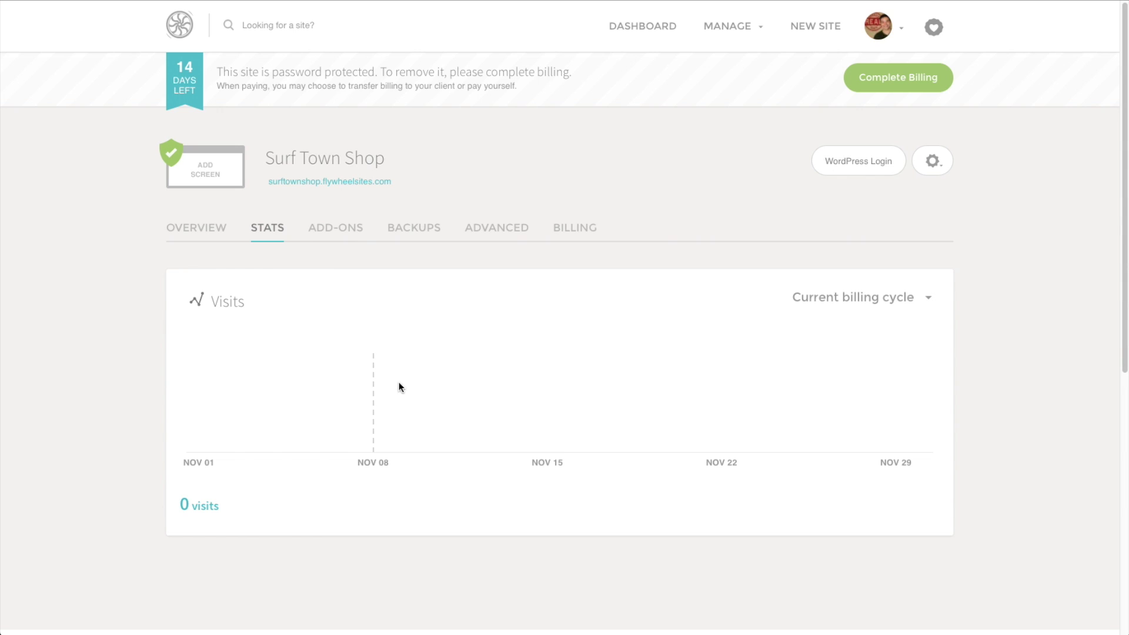
{"action": "left_click", "coordinate": [909, 297]}
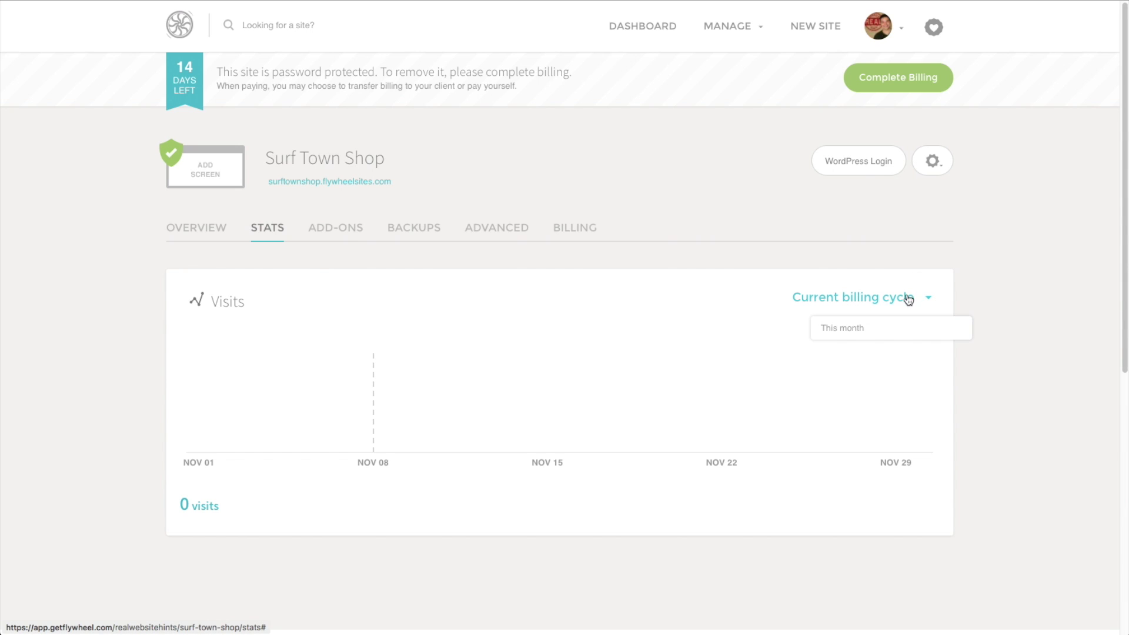
{"action": "left_click", "coordinate": [903, 301]}
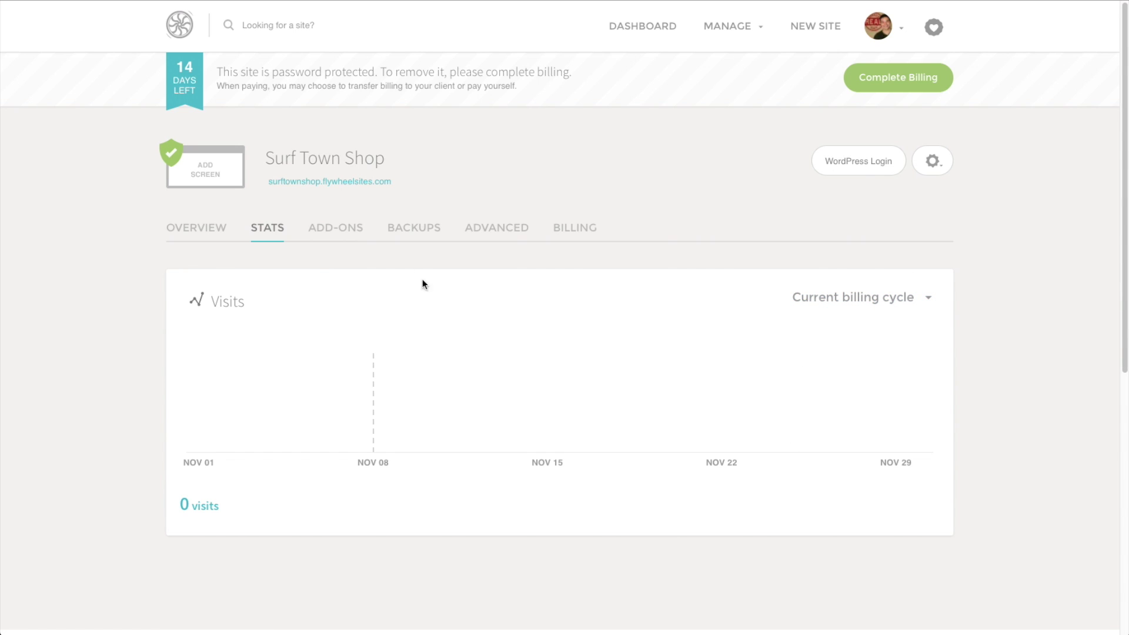
Browse the available site add-ons, then view the Backups page showing no backups yet
{"action": "left_click", "coordinate": [337, 235]}
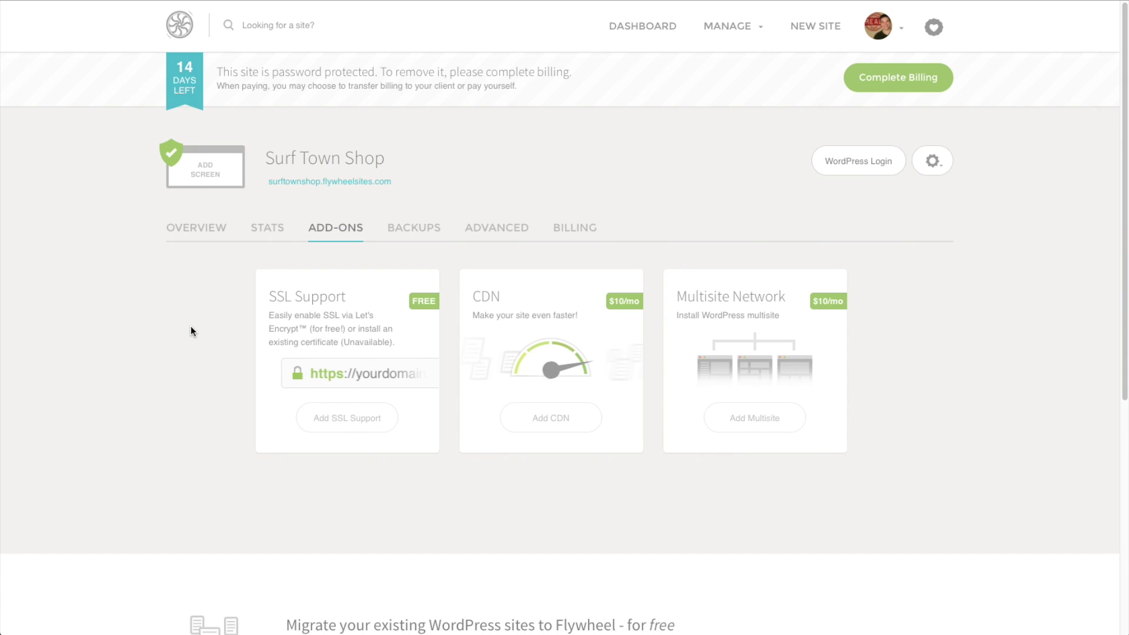
{"action": "mouse_move", "coordinate": [294, 322]}
{"action": "mouse_move", "coordinate": [494, 289]}
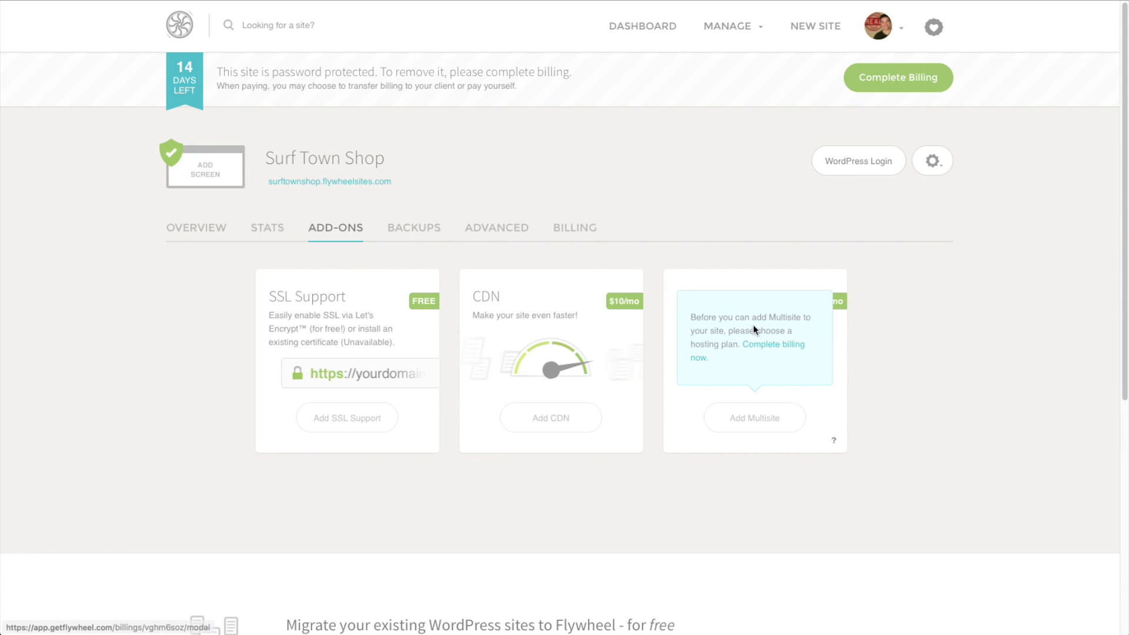
{"action": "mouse_move", "coordinate": [843, 446]}
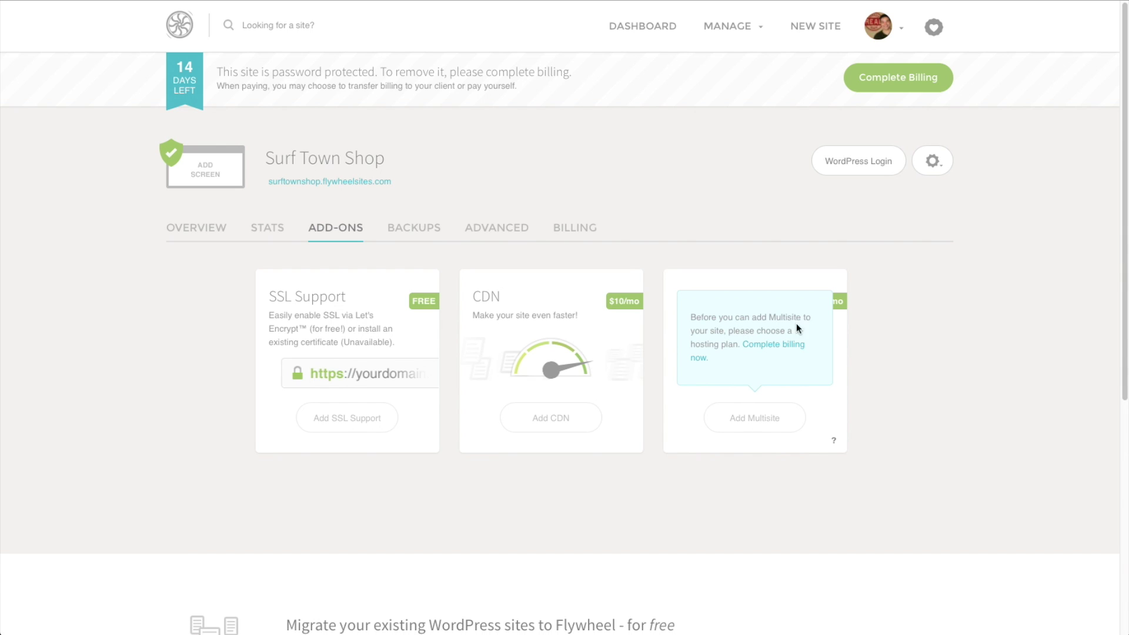
{"action": "left_click", "coordinate": [426, 235]}
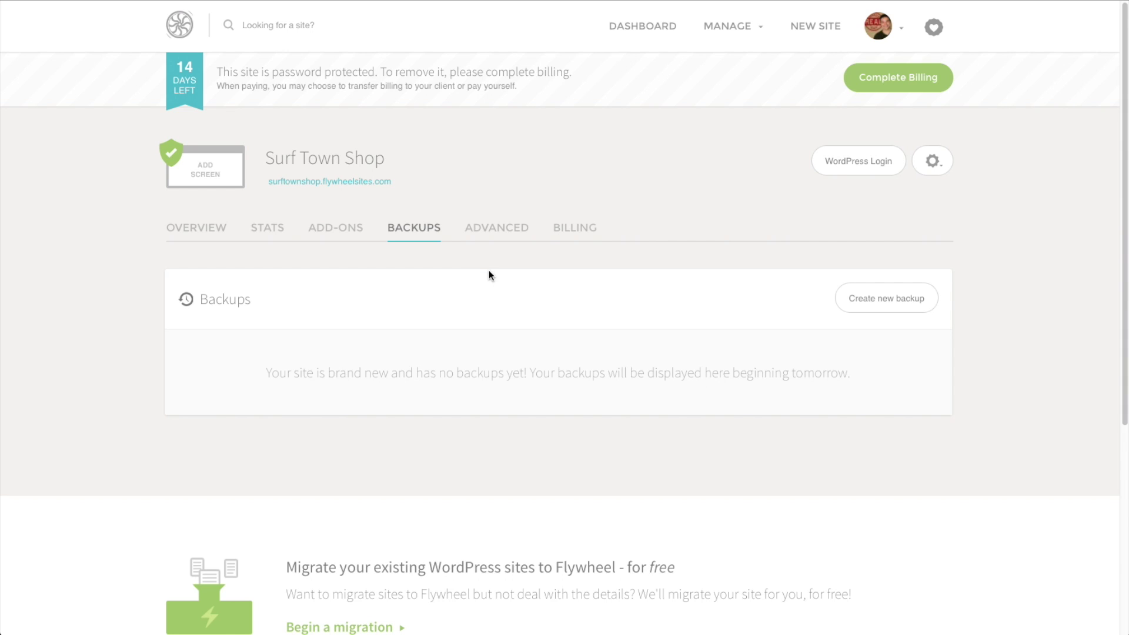
Check the Advanced options listing WordPress 4.6.1, then return to the site Overview
{"action": "left_click", "coordinate": [493, 225]}
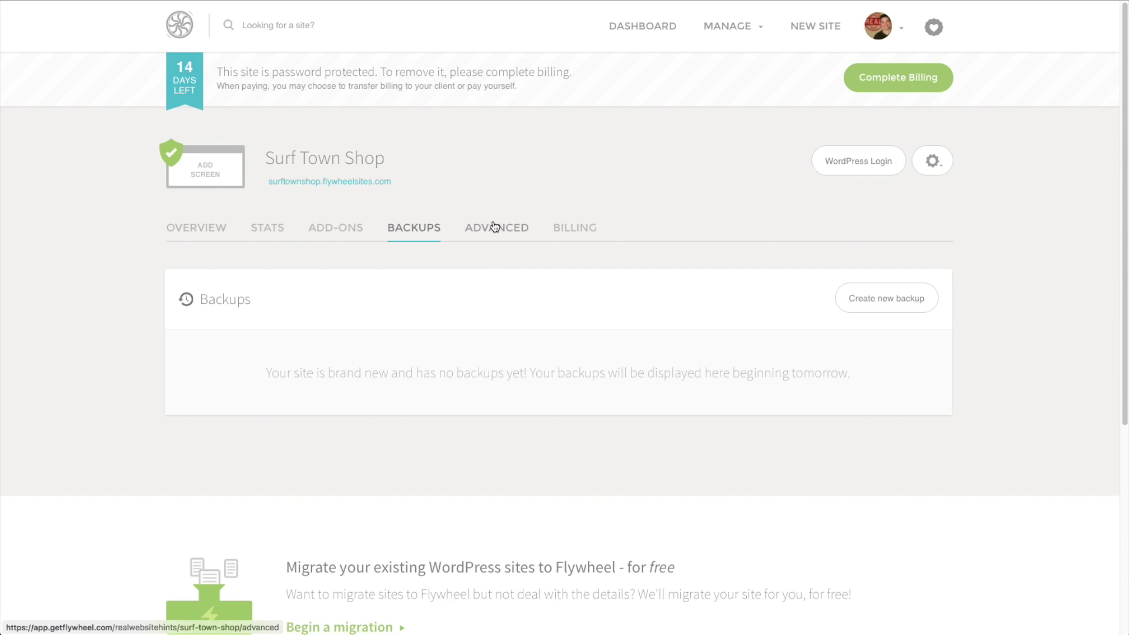
{"action": "scroll", "coordinate": [479, 281], "scroll_direction": "down", "scroll_amount": 3}
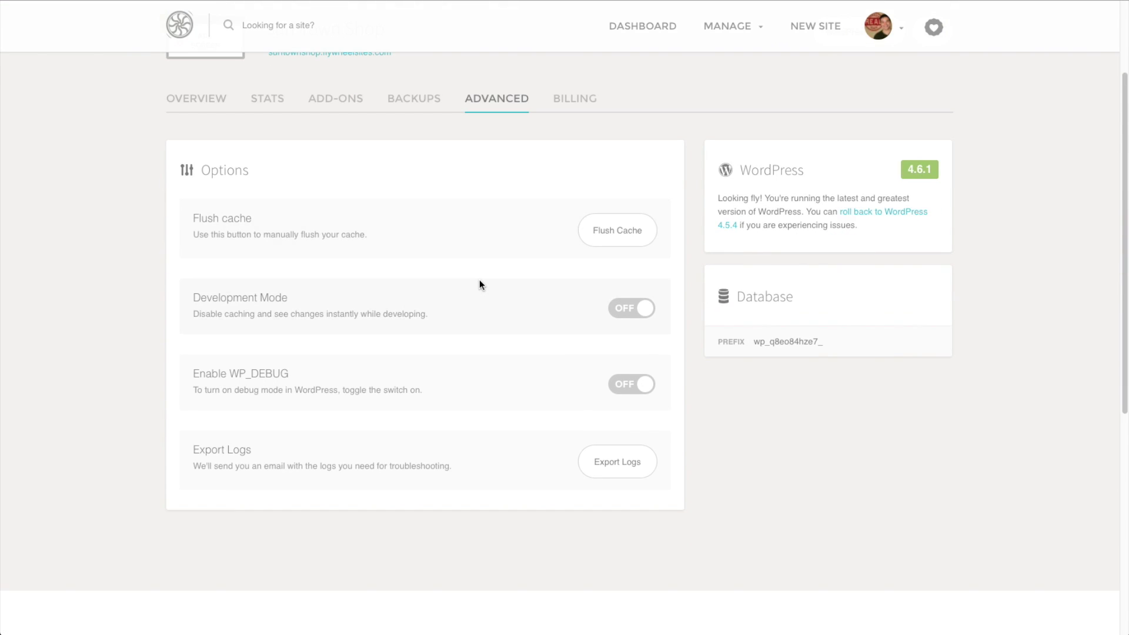
{"action": "scroll", "coordinate": [478, 279], "scroll_direction": "up", "scroll_amount": 2}
{"action": "scroll", "coordinate": [479, 281], "scroll_direction": "up", "scroll_amount": 1}
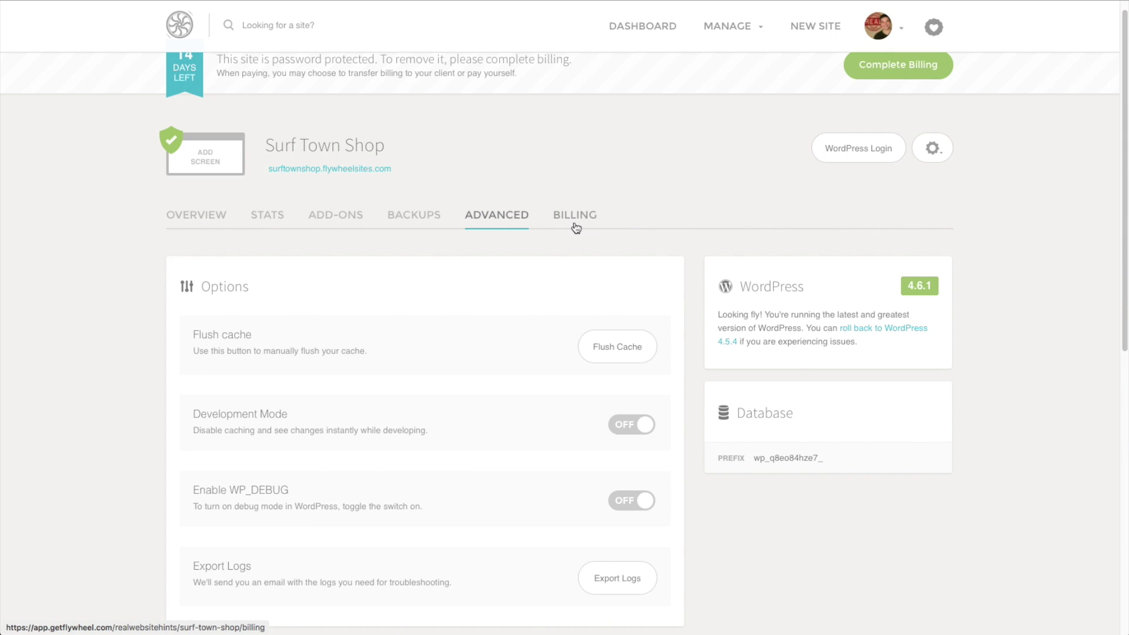
{"action": "left_click", "coordinate": [207, 212]}
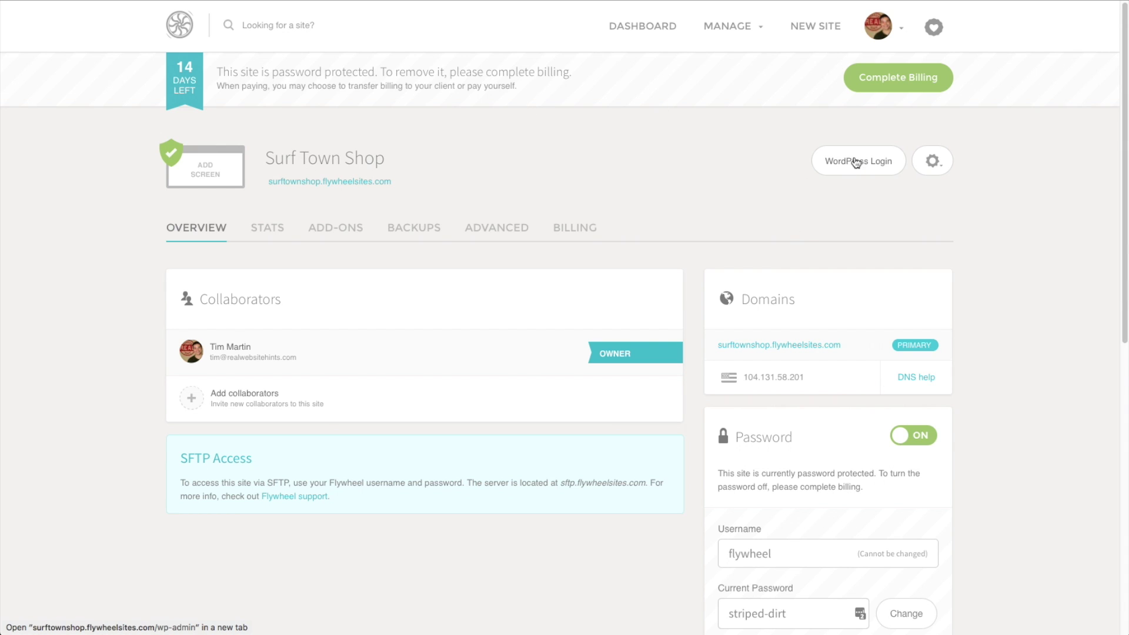
Open WordPress Login, enter the protection username and password, and sign in to the dashboard
{"action": "left_click", "coordinate": [870, 164]}
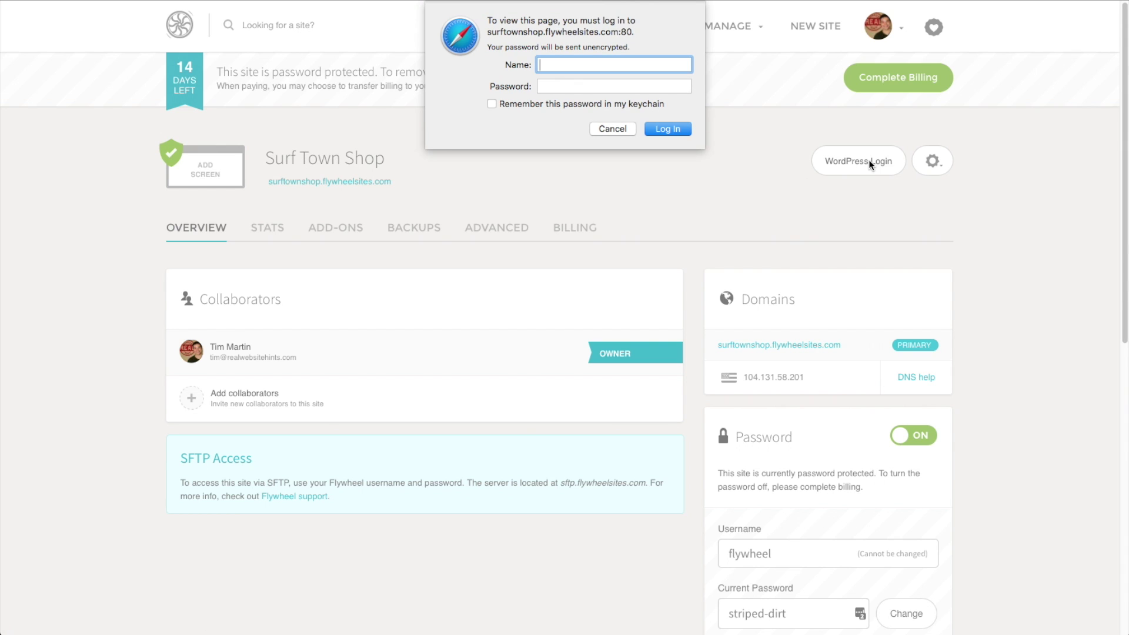
{"action": "type", "text": "flywhe"}
{"action": "key", "text": "Escape"}
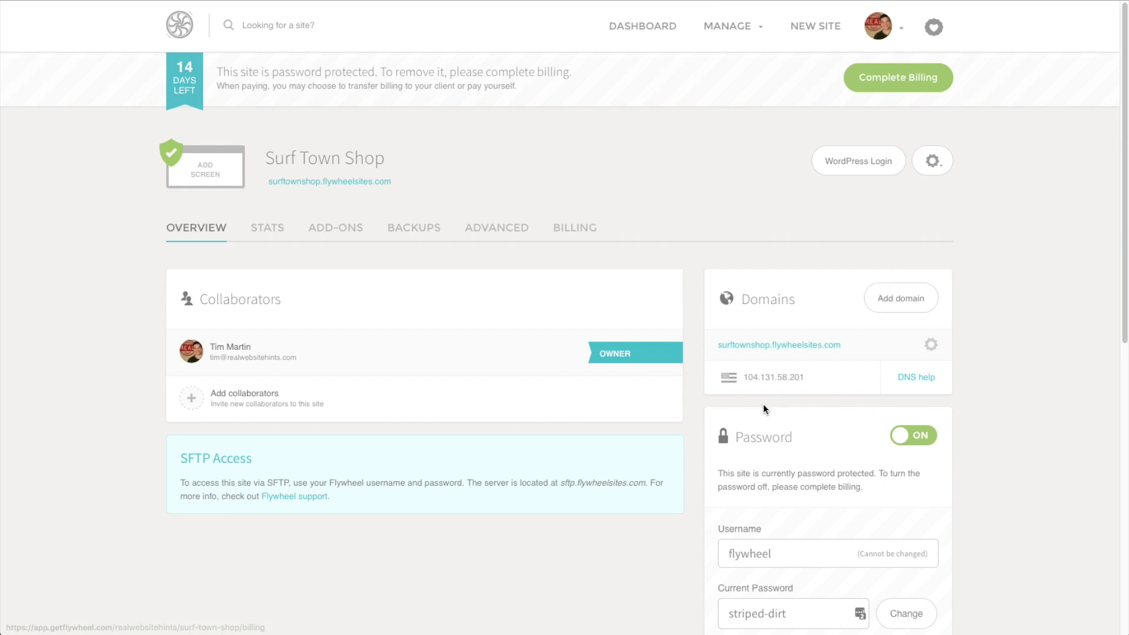
{"action": "scroll", "coordinate": [708, 475], "scroll_direction": "down", "scroll_amount": 3}
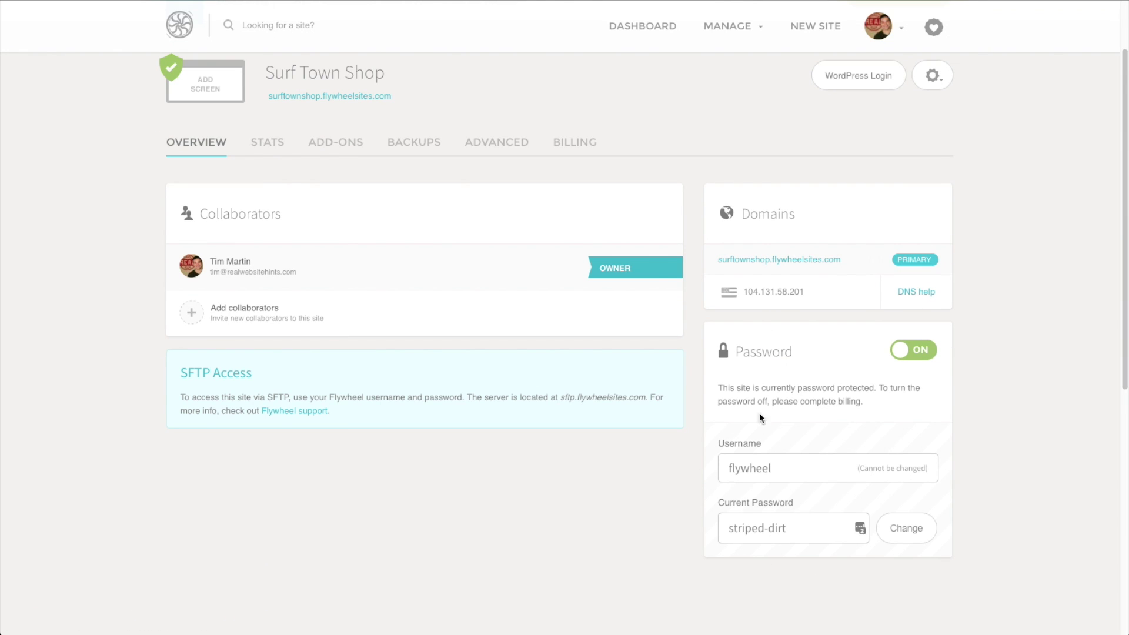
{"action": "key", "text": "Tab"}
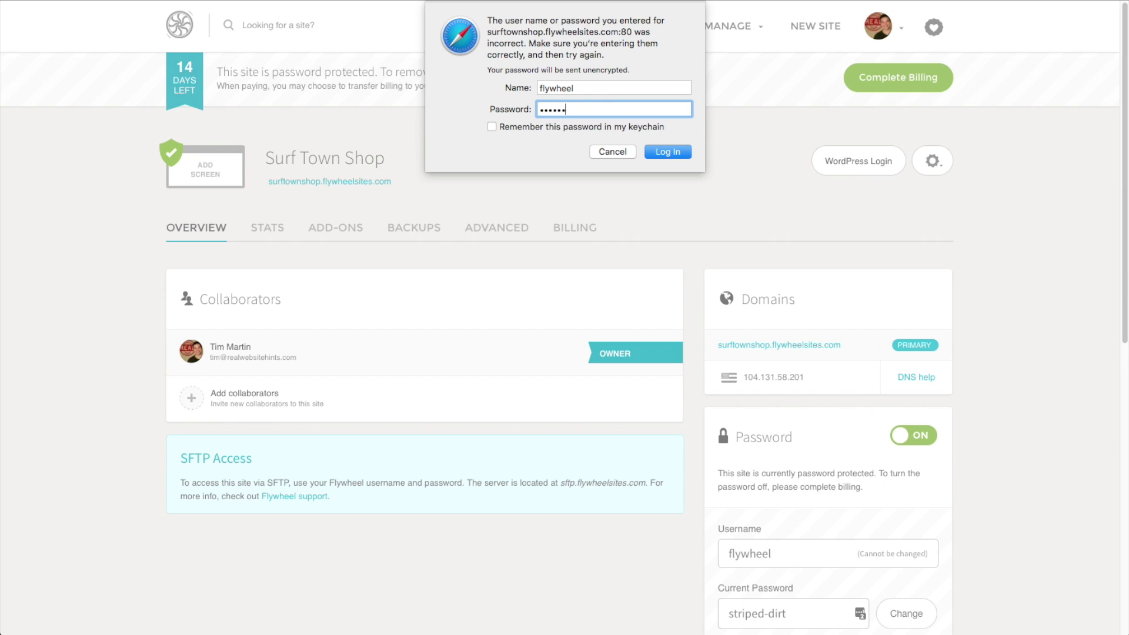
{"action": "key", "text": "Return"}
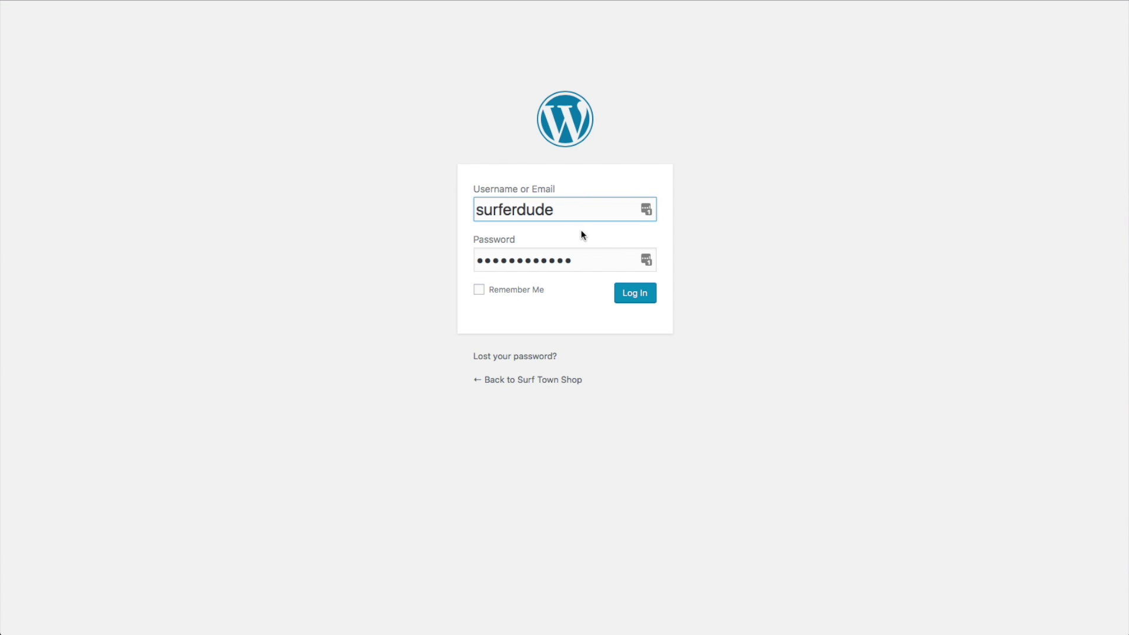
{"action": "left_click", "coordinate": [644, 298]}
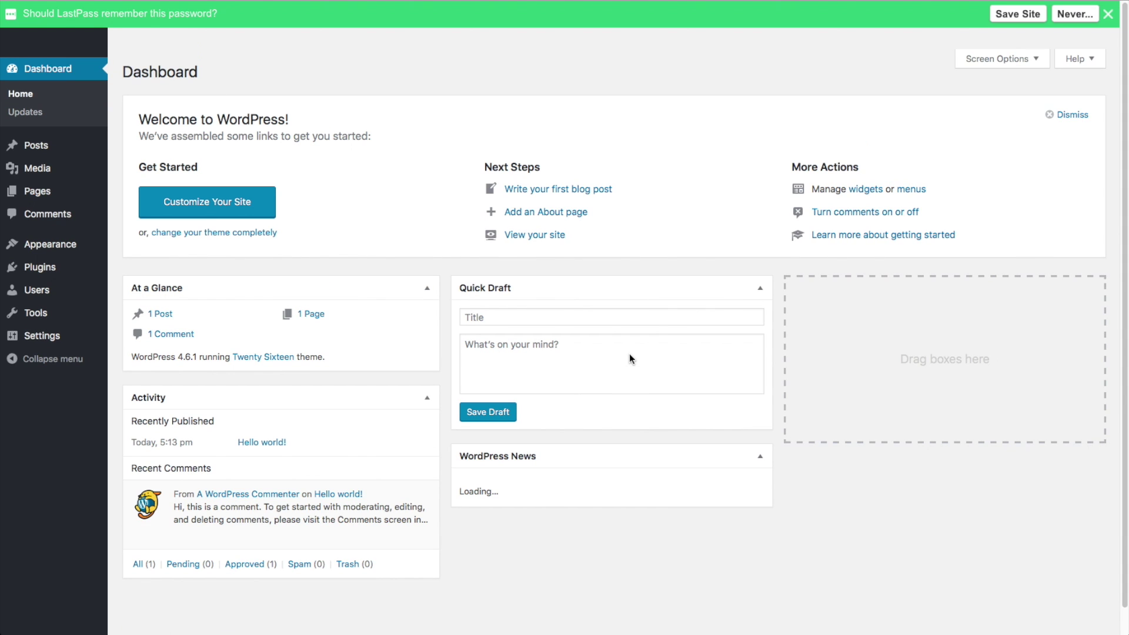
Decline LastPass's offer to save the login password, revealing the full Dashboard
{"action": "left_click", "coordinate": [1075, 13]}
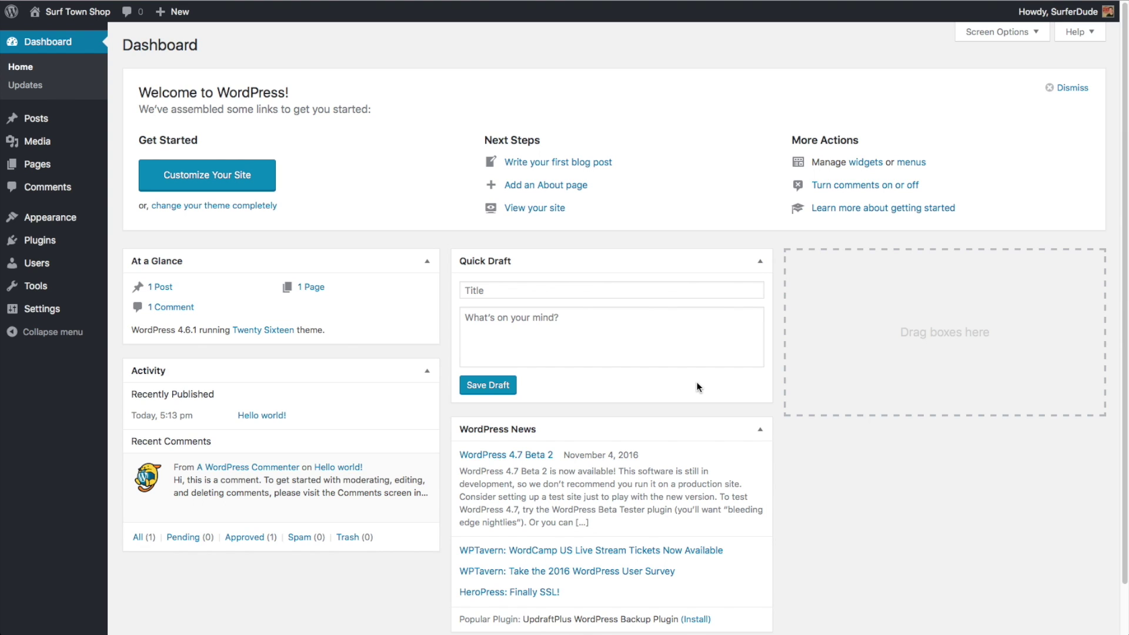
{"action": "mouse_move", "coordinate": [23, 225]}
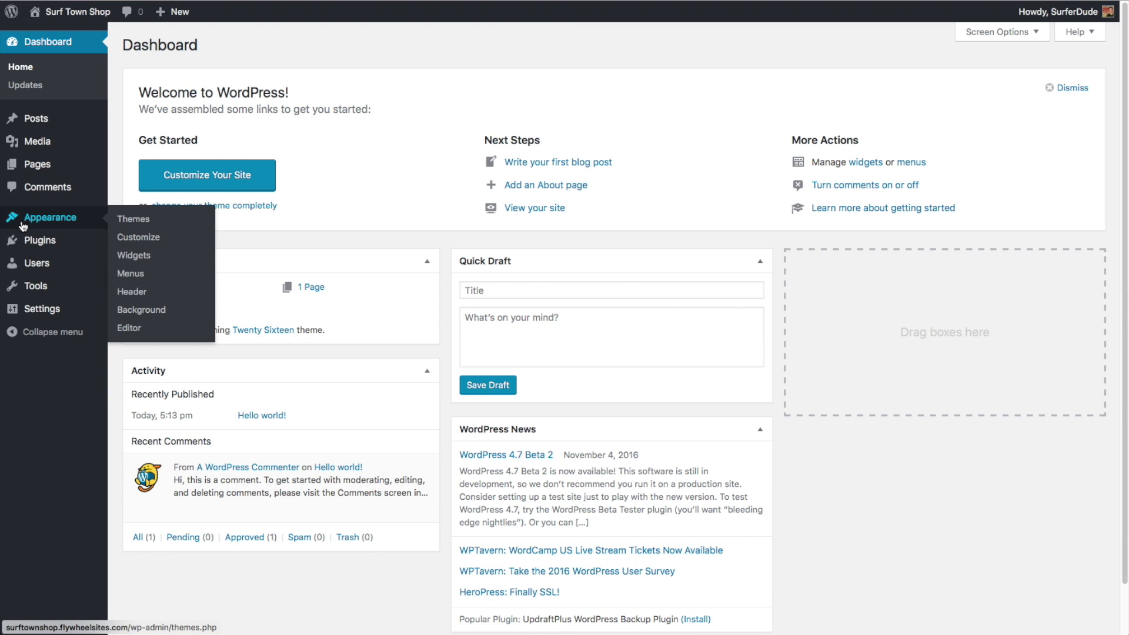
Review the installed plugins, then the Themes page with Twenty Sixteen, Fifteen and Fourteen
{"action": "left_click", "coordinate": [49, 243]}
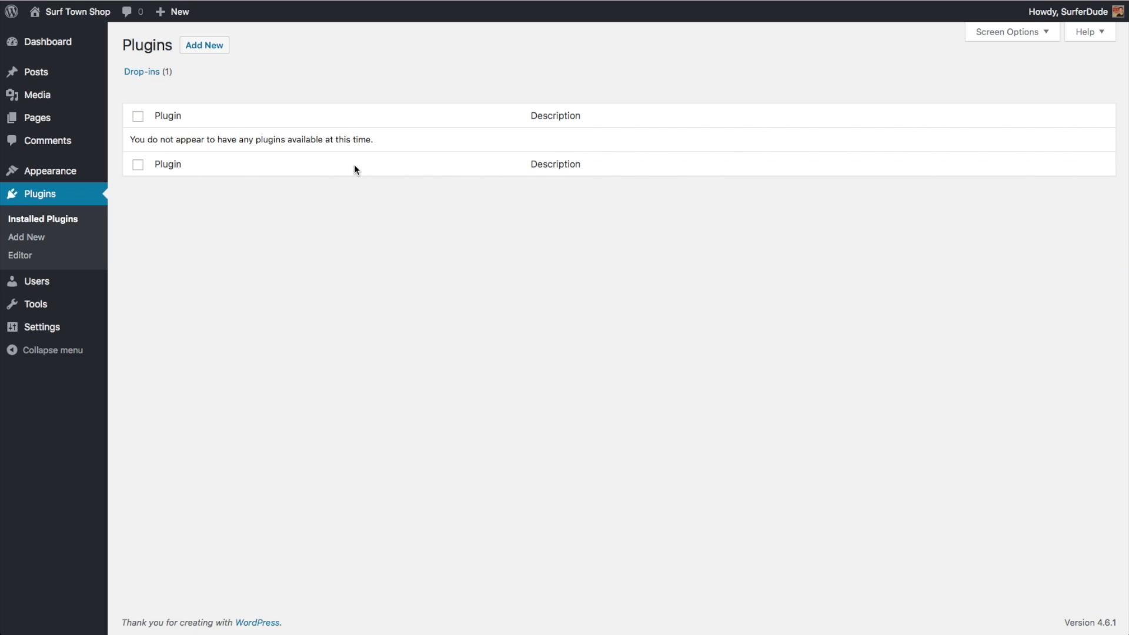
{"action": "left_click", "coordinate": [52, 172]}
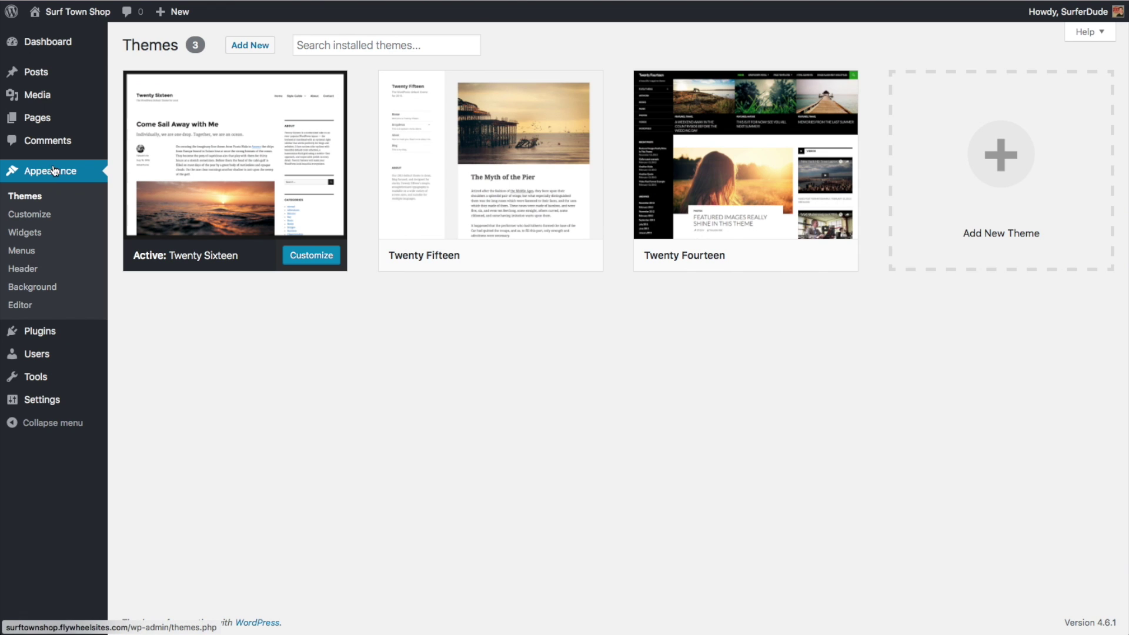
{"action": "mouse_move", "coordinate": [294, 168]}
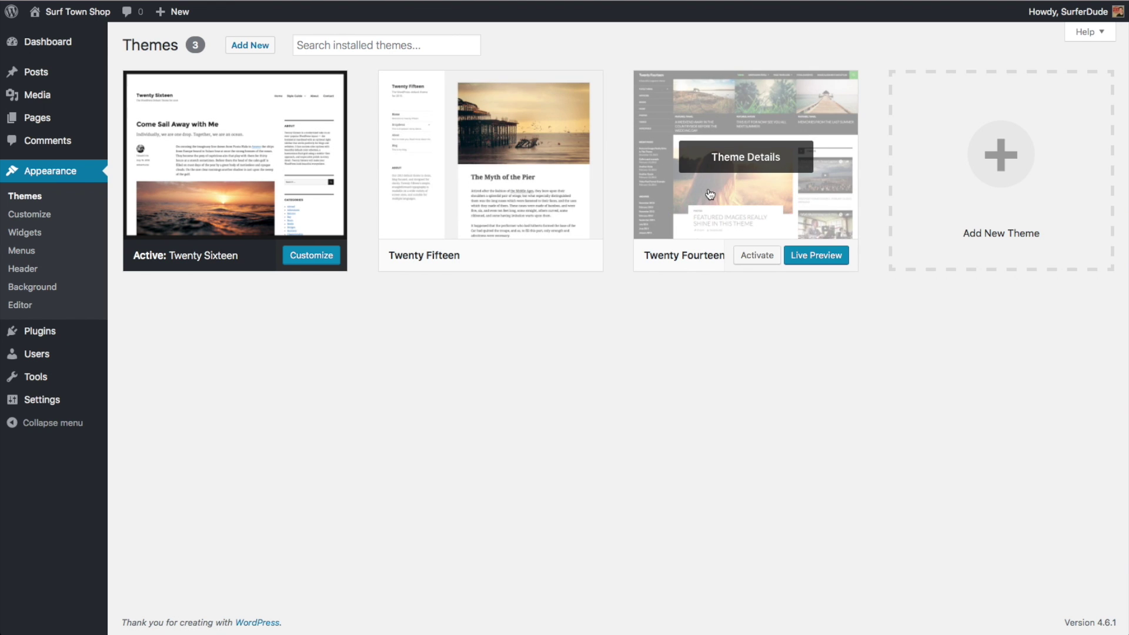
{"action": "mouse_move", "coordinate": [400, 178]}
{"action": "mouse_move", "coordinate": [252, 167]}
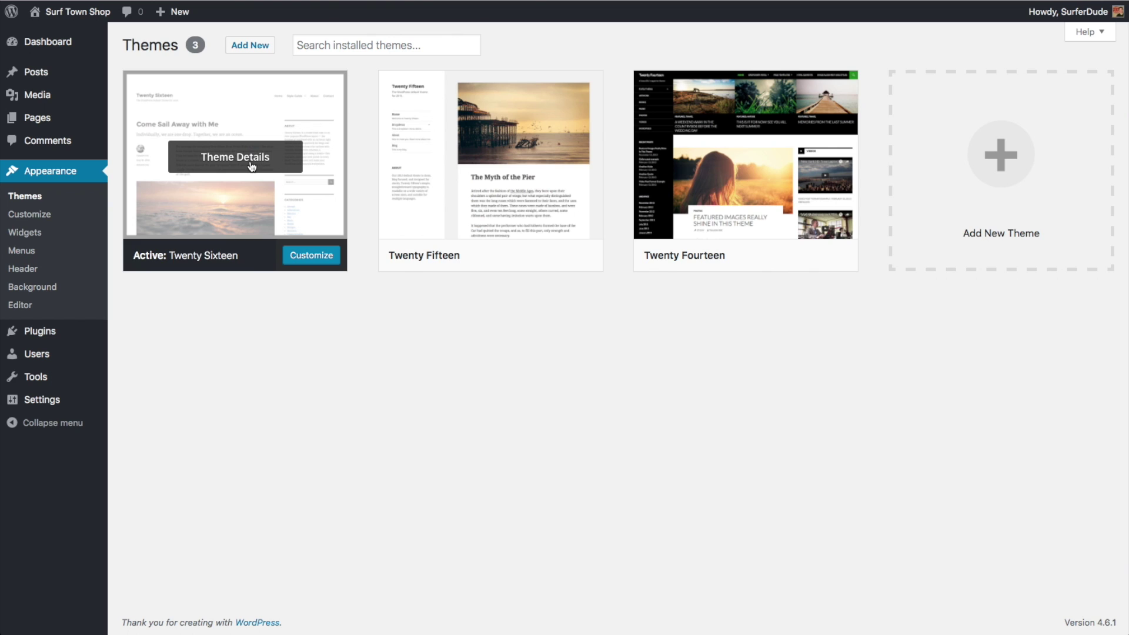
Change the tagline to 'Surfboards and Repair in Surf Town' in General Settings and save
{"action": "left_click", "coordinate": [51, 400]}
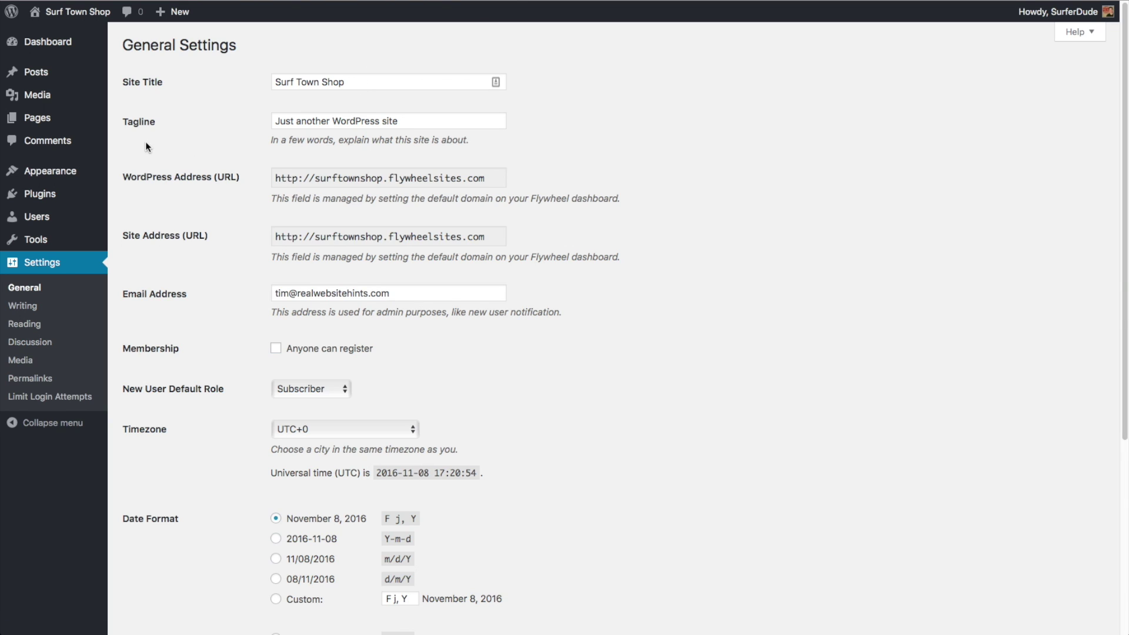
{"action": "triple_click", "coordinate": [355, 115]}
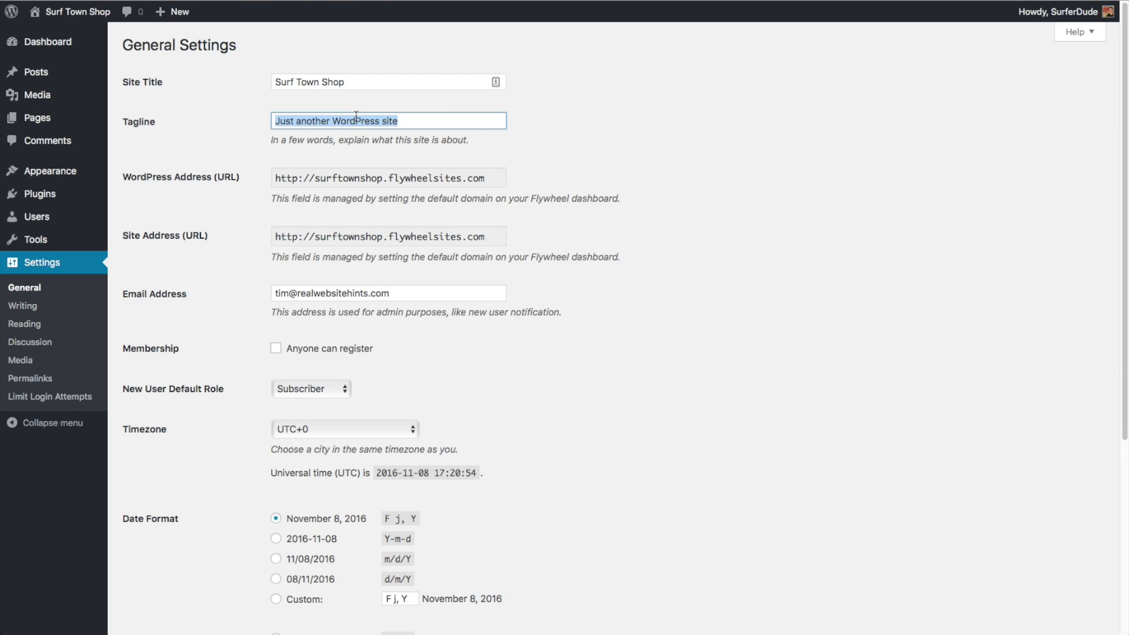
{"action": "type", "text": "Su"}
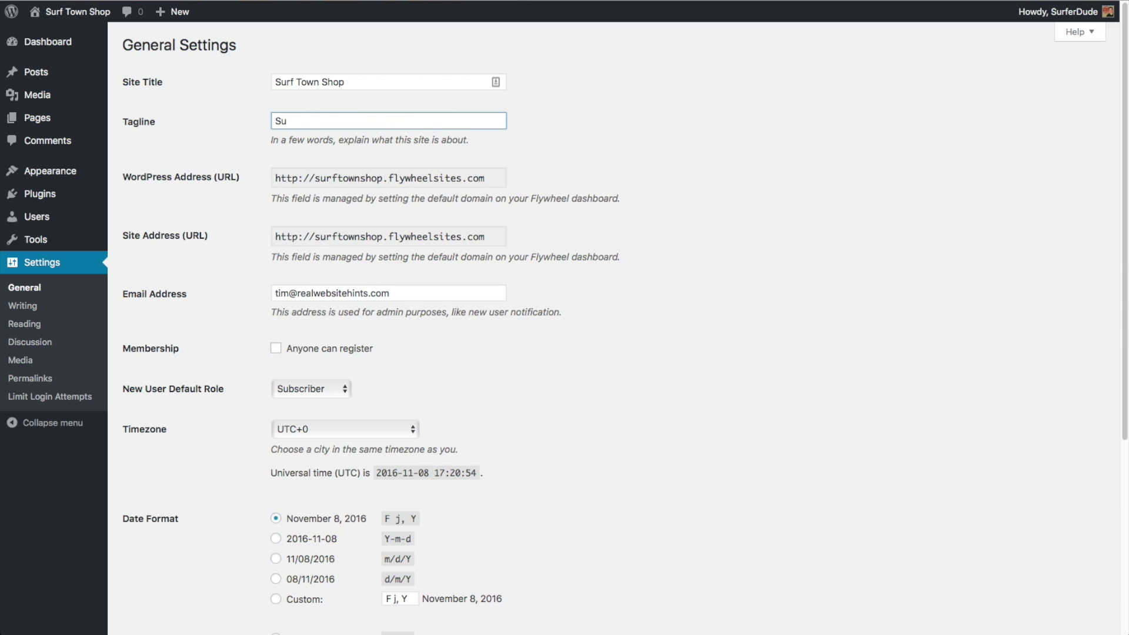
{"action": "type", "text": "rf"}
{"action": "type", "text": "boards and Repair in Surf Town"}
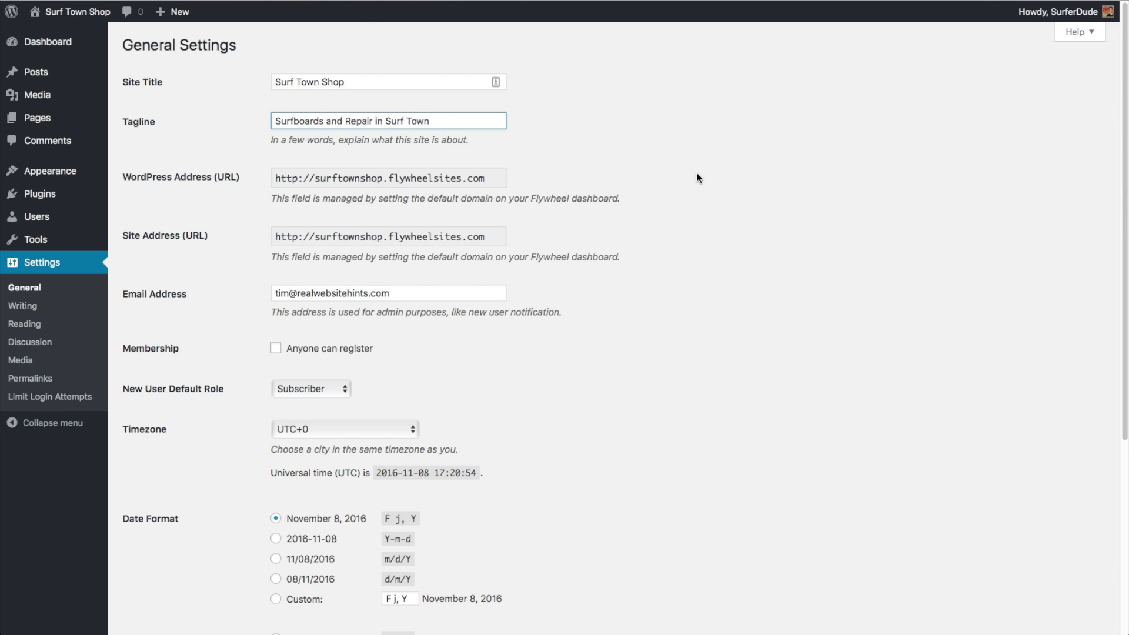
{"action": "scroll", "coordinate": [696, 174], "scroll_direction": "down", "scroll_amount": 1}
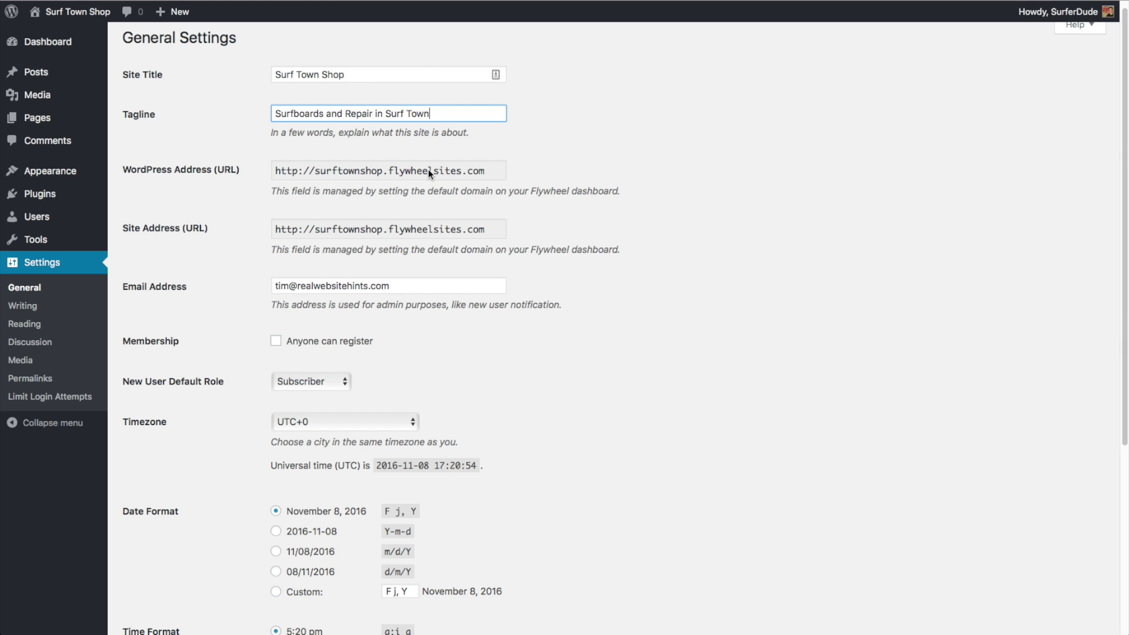
{"action": "scroll", "coordinate": [490, 240], "scroll_direction": "down", "scroll_amount": 5}
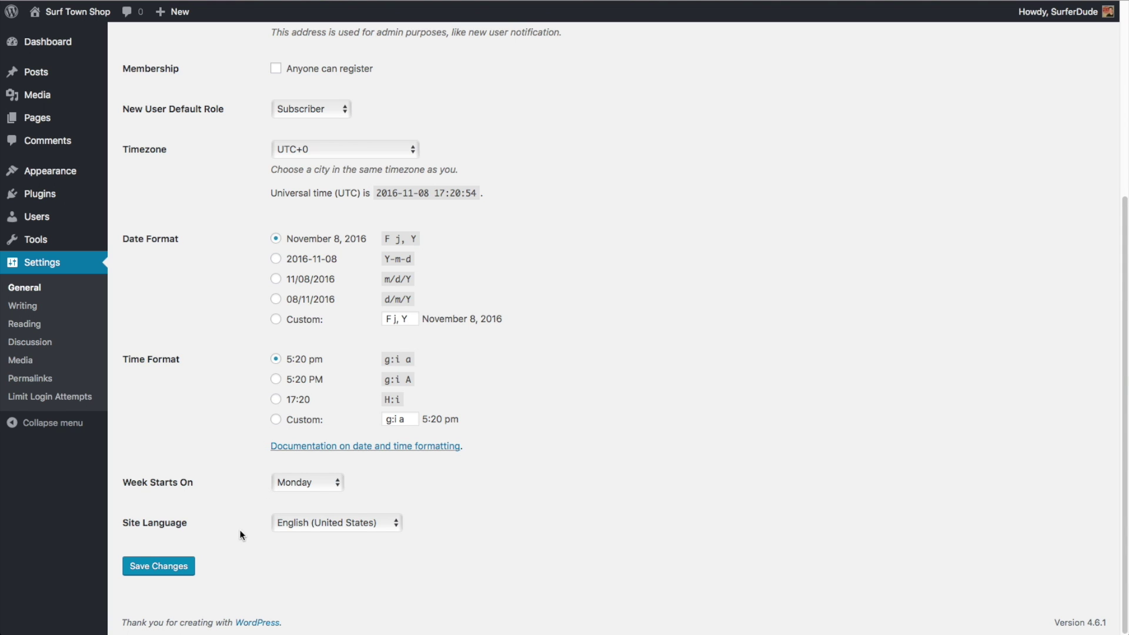
{"action": "left_click", "coordinate": [170, 567]}
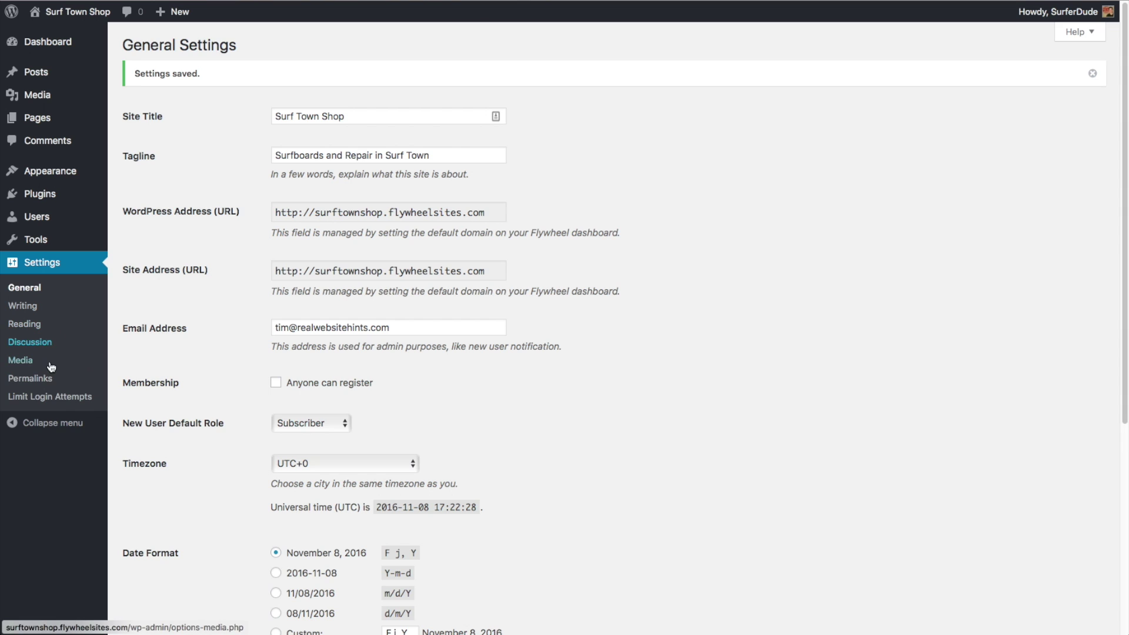
Save the Post name permalink structure, then open the Limit Login Attempts settings
{"action": "left_click", "coordinate": [31, 381]}
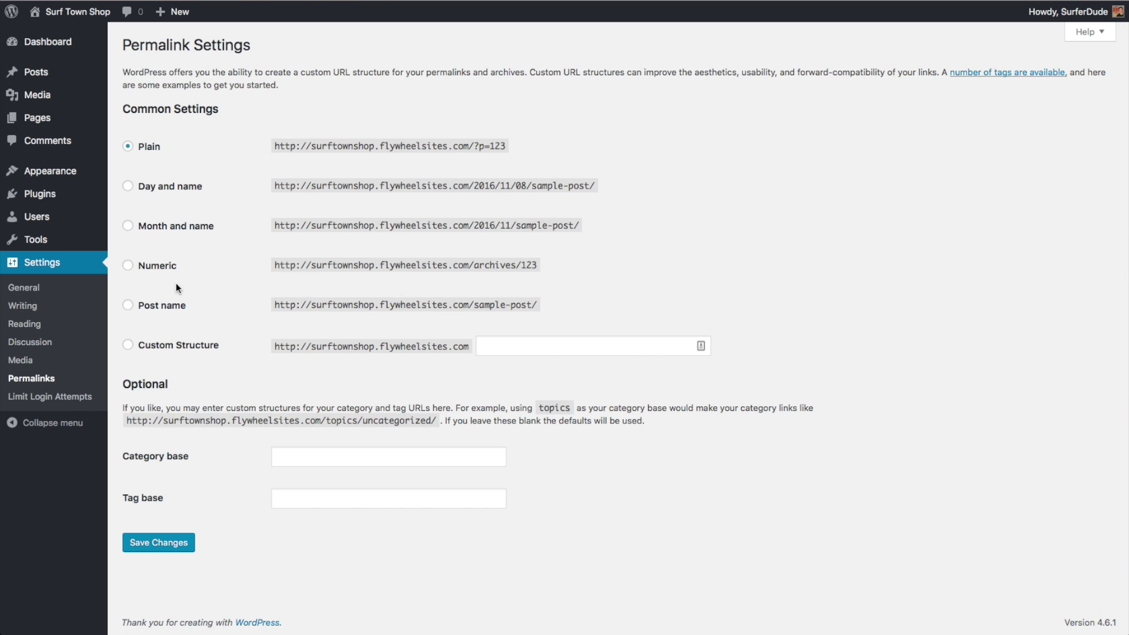
{"action": "left_click", "coordinate": [128, 306]}
{"action": "left_click", "coordinate": [159, 542]}
{"action": "left_click", "coordinate": [33, 396]}
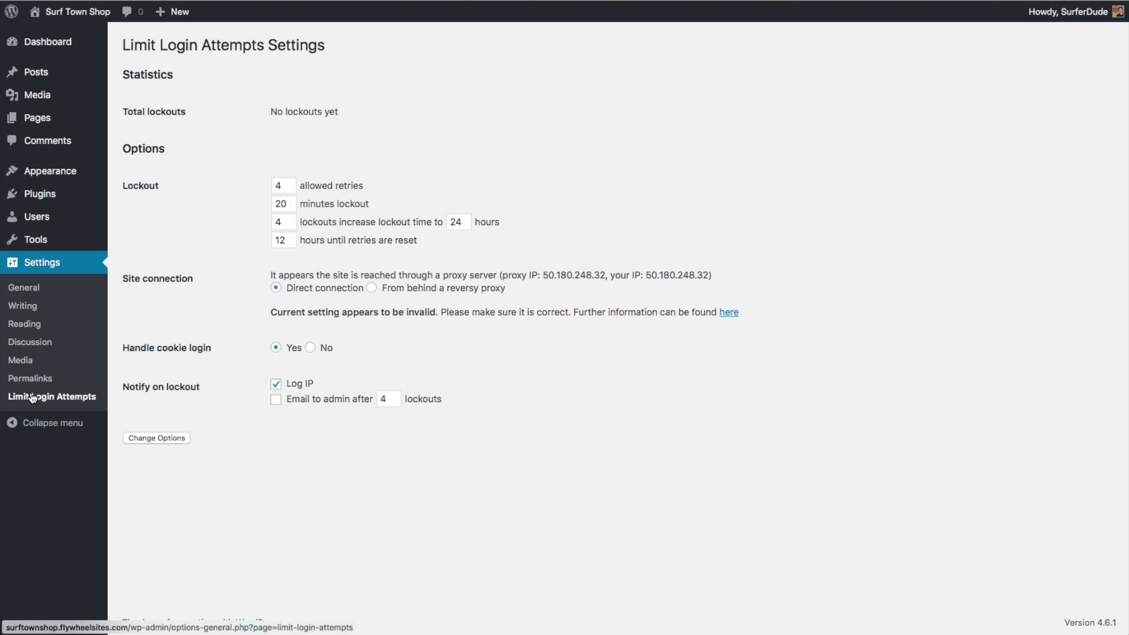
Move the default 'Hello world!' post to the trash from the Posts list
{"action": "left_click", "coordinate": [39, 73]}
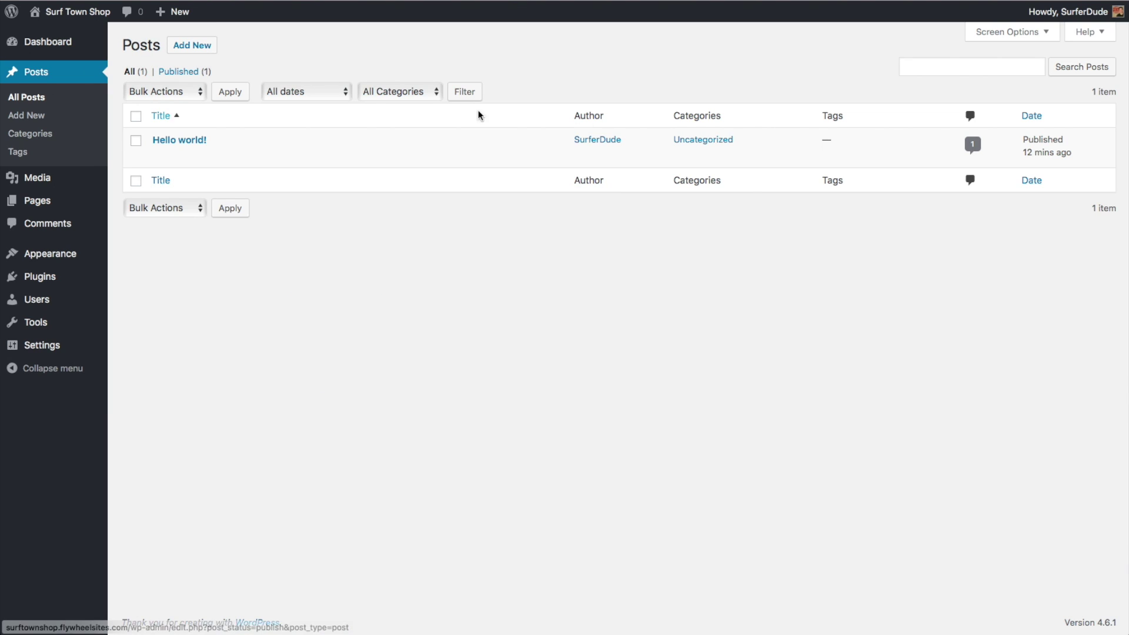
{"action": "left_click", "coordinate": [135, 142]}
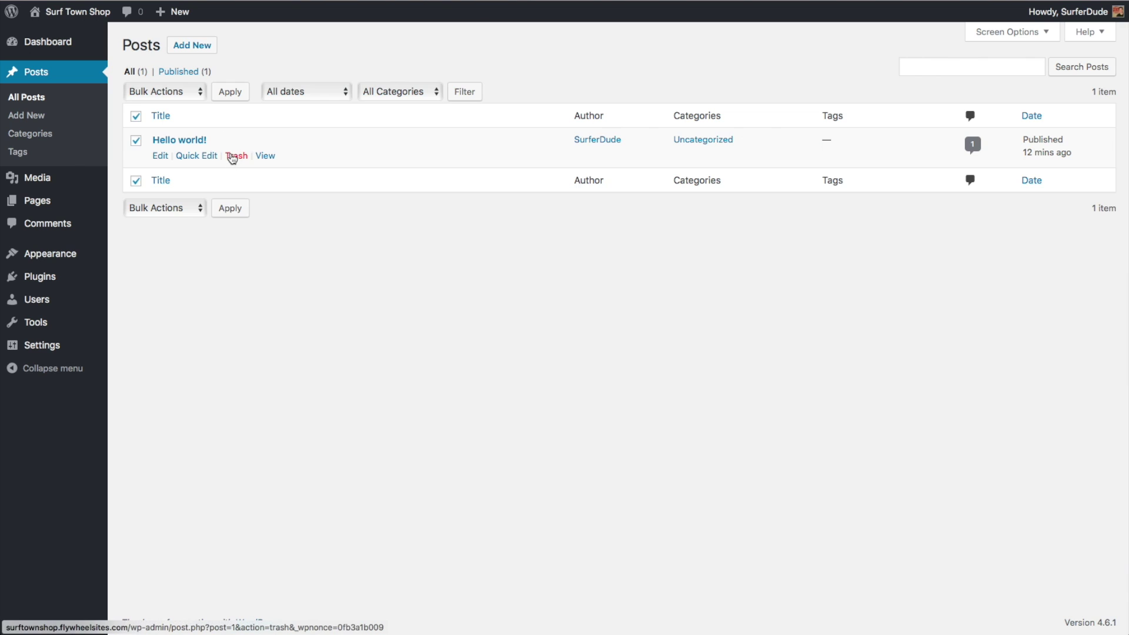
{"action": "left_click", "coordinate": [232, 157]}
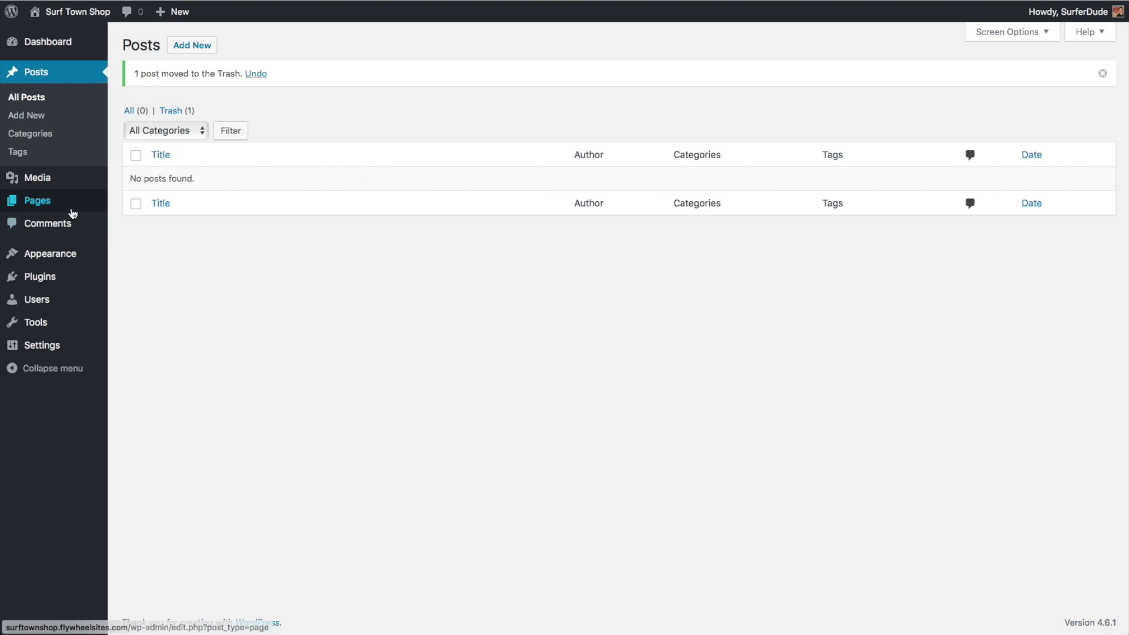
Trash the default 'Sample Page' from the Pages list, then go to Users
{"action": "left_click", "coordinate": [45, 204]}
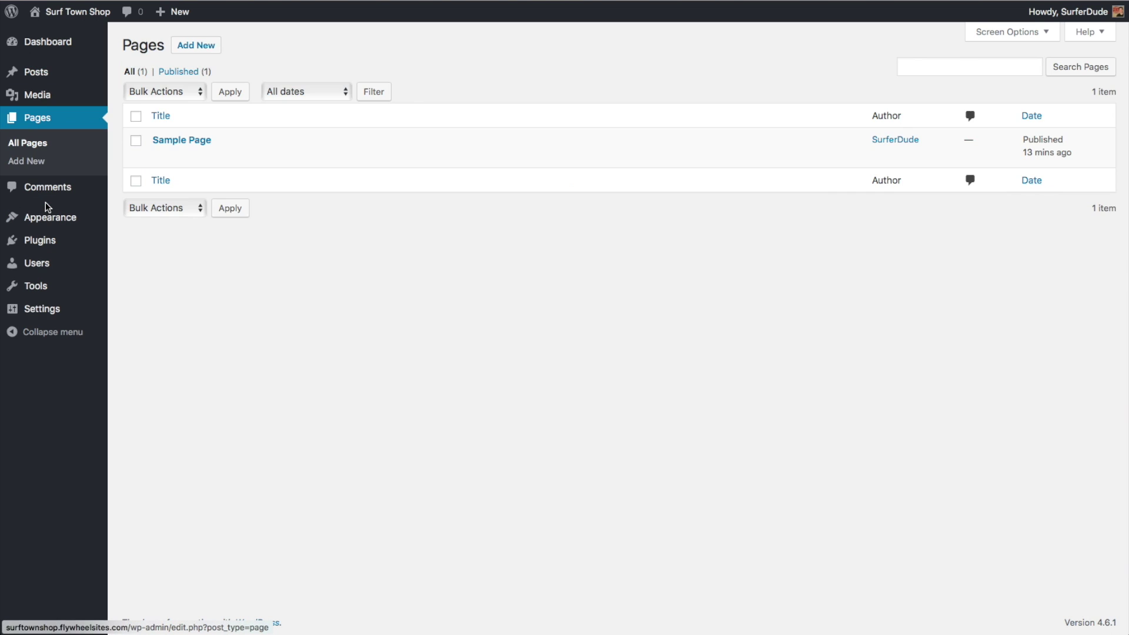
{"action": "left_click", "coordinate": [136, 140]}
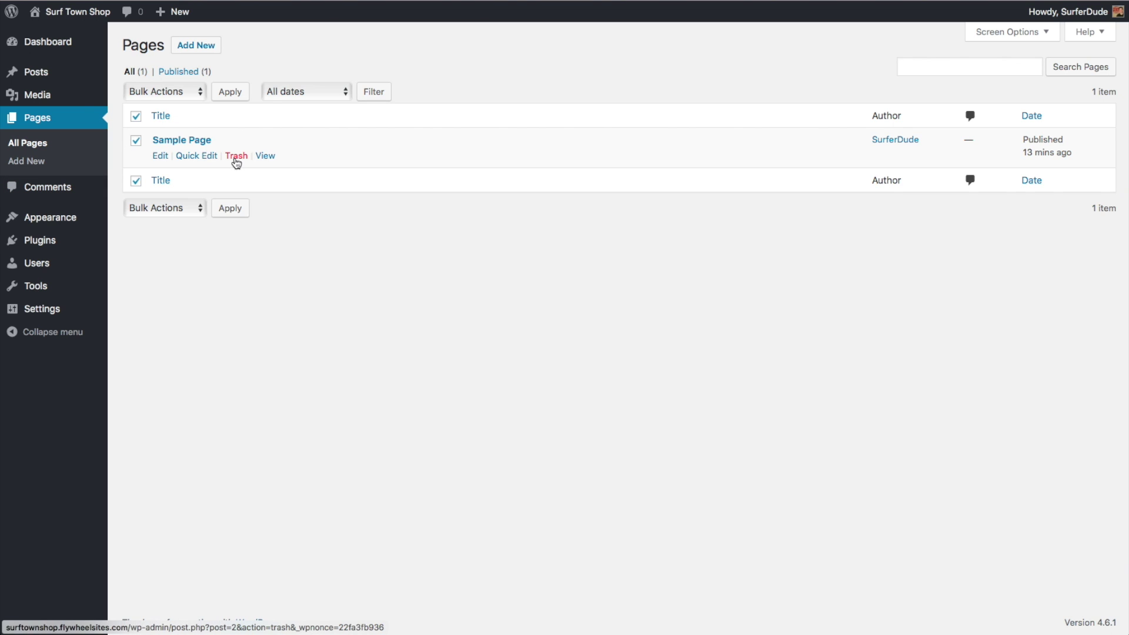
{"action": "left_click", "coordinate": [235, 158]}
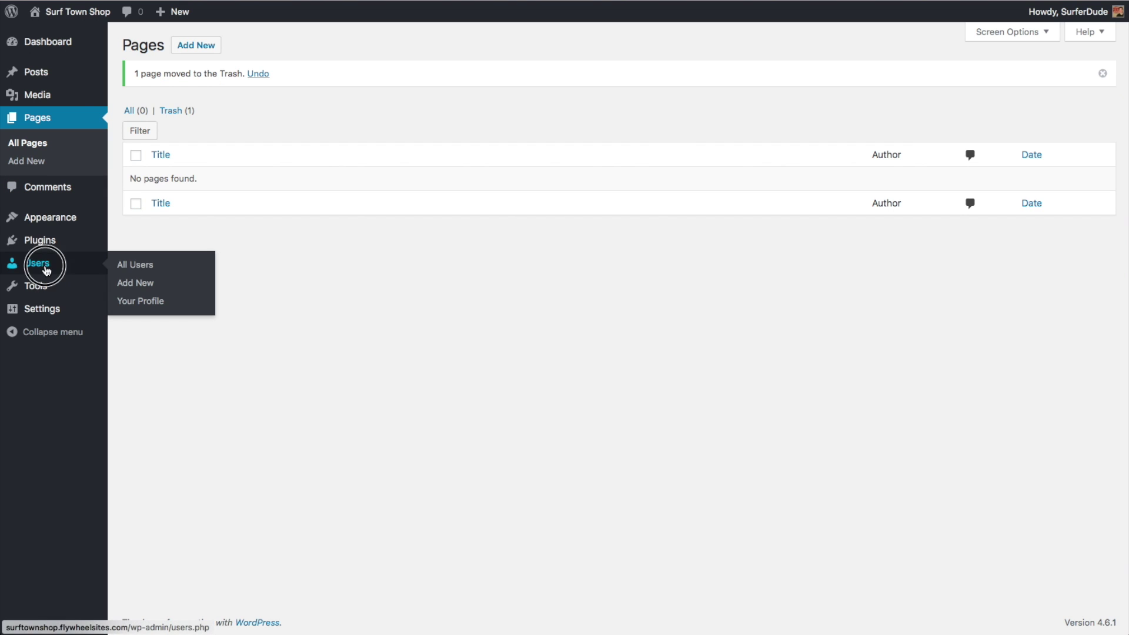
{"action": "left_click", "coordinate": [45, 264]}
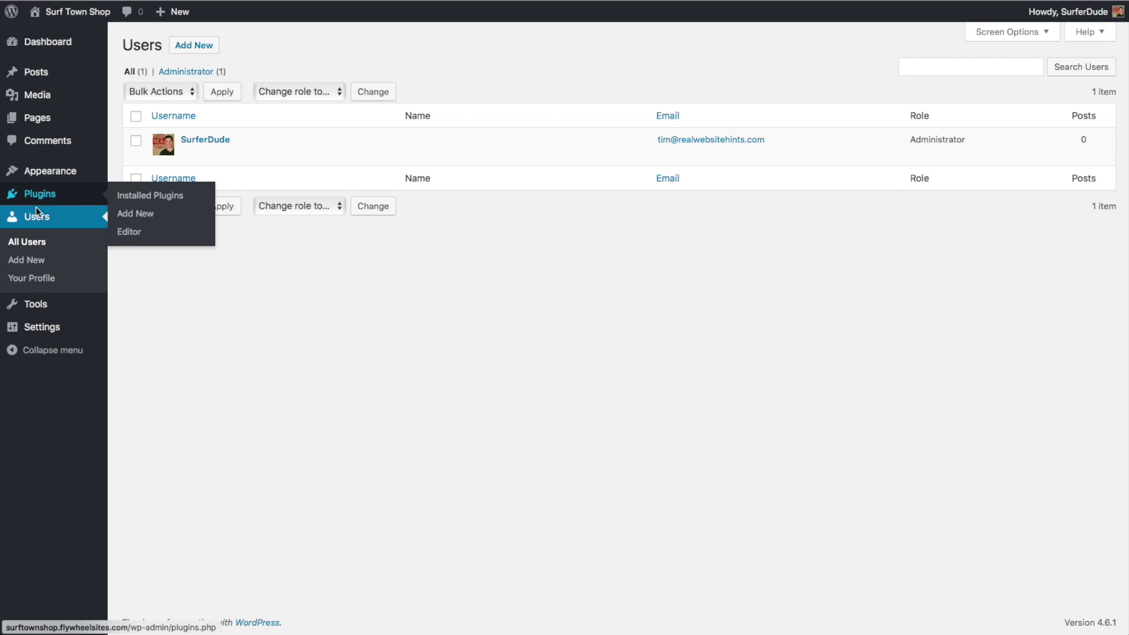
On Add New User, enter the new user's username and e-mail address
{"action": "left_click", "coordinate": [209, 49]}
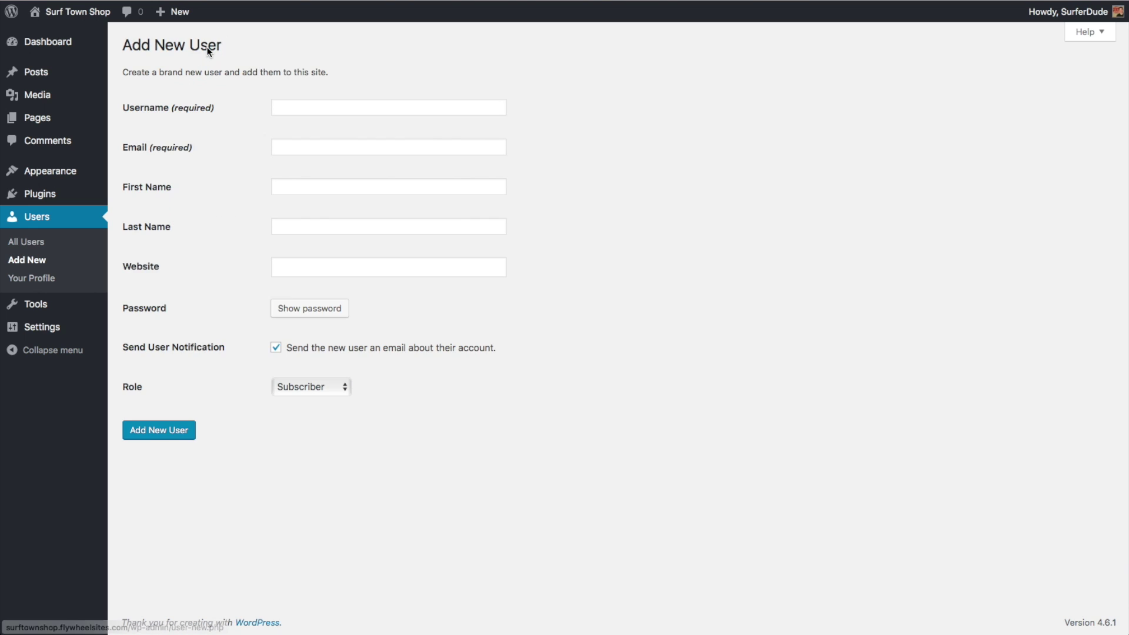
{"action": "left_click", "coordinate": [330, 103]}
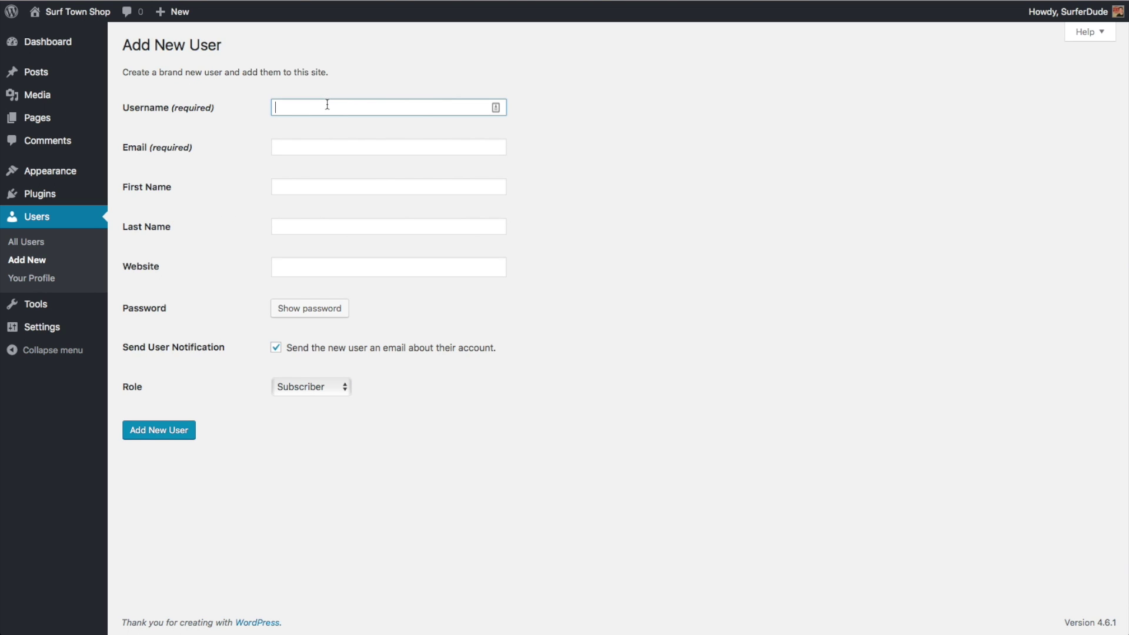
{"action": "left_click", "coordinate": [310, 148]}
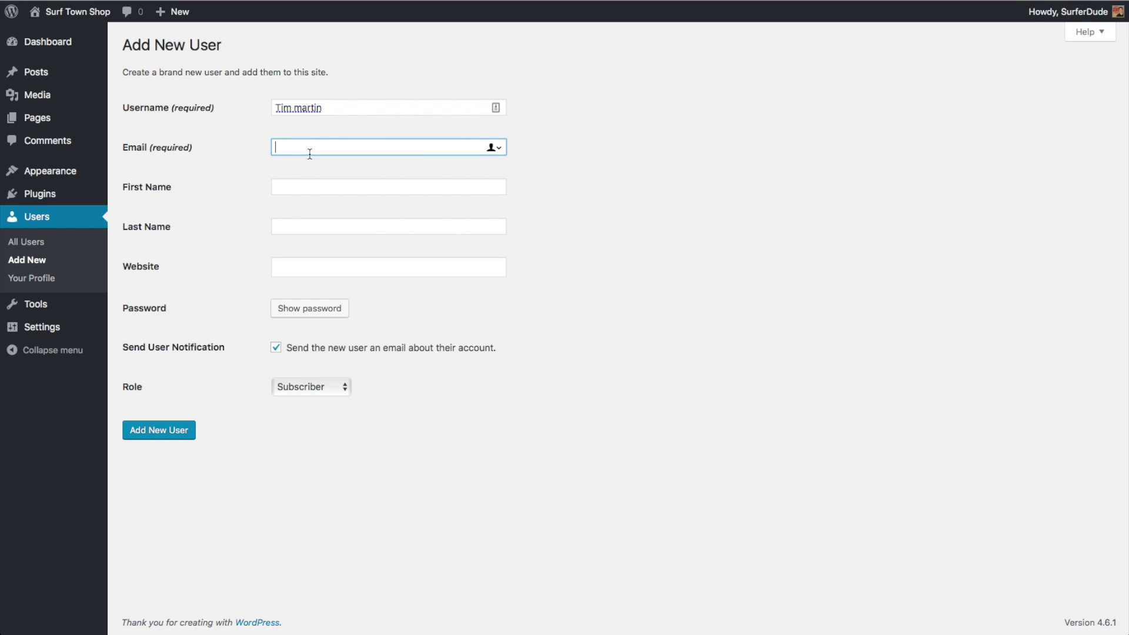
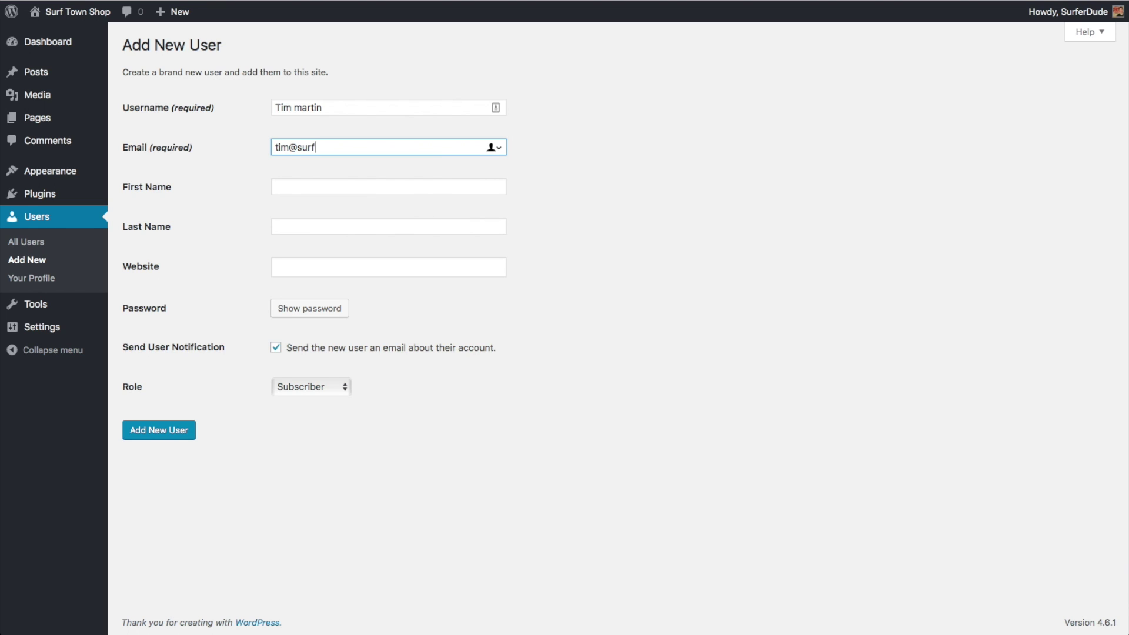
Enter the user's first and last name, and remove the stray space from the username
{"action": "left_click", "coordinate": [318, 187]}
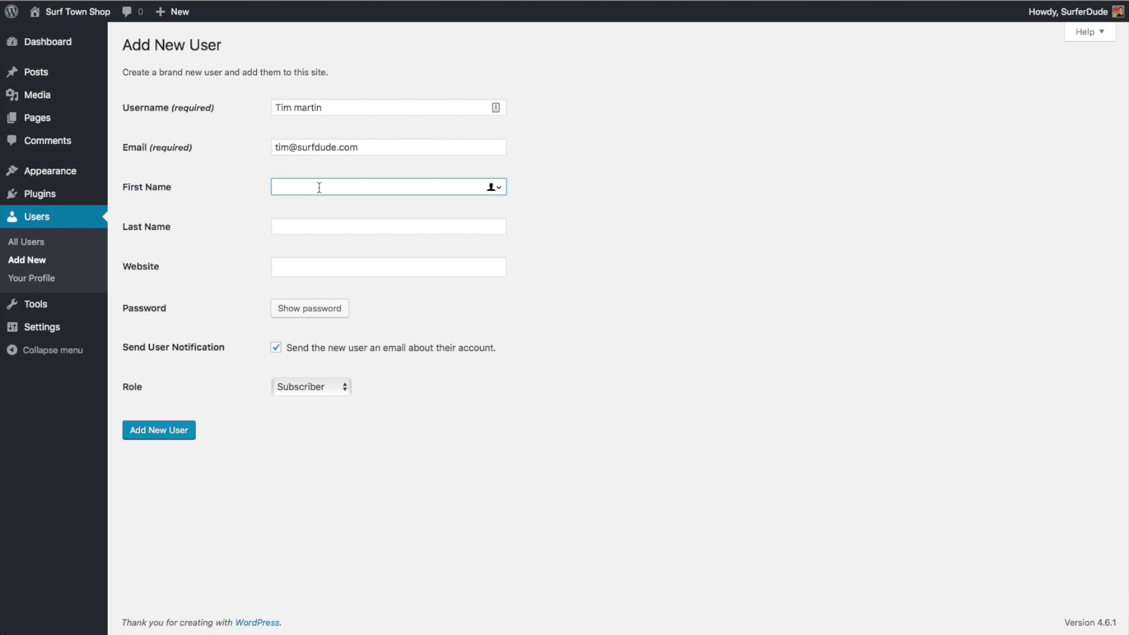
{"action": "key", "text": "Tab"}
{"action": "left_click", "coordinate": [297, 108]}
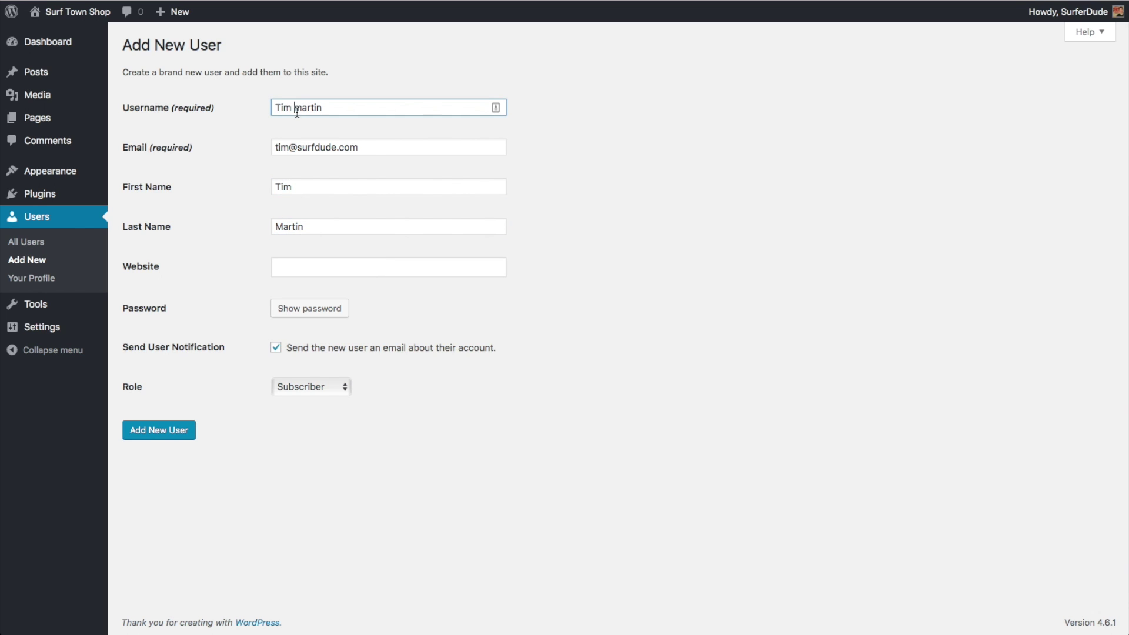
{"action": "key", "text": "BackSpace"}
Leave the website field empty and keep the role as Subscriber
{"action": "left_click", "coordinate": [327, 226]}
{"action": "left_click", "coordinate": [302, 266]}
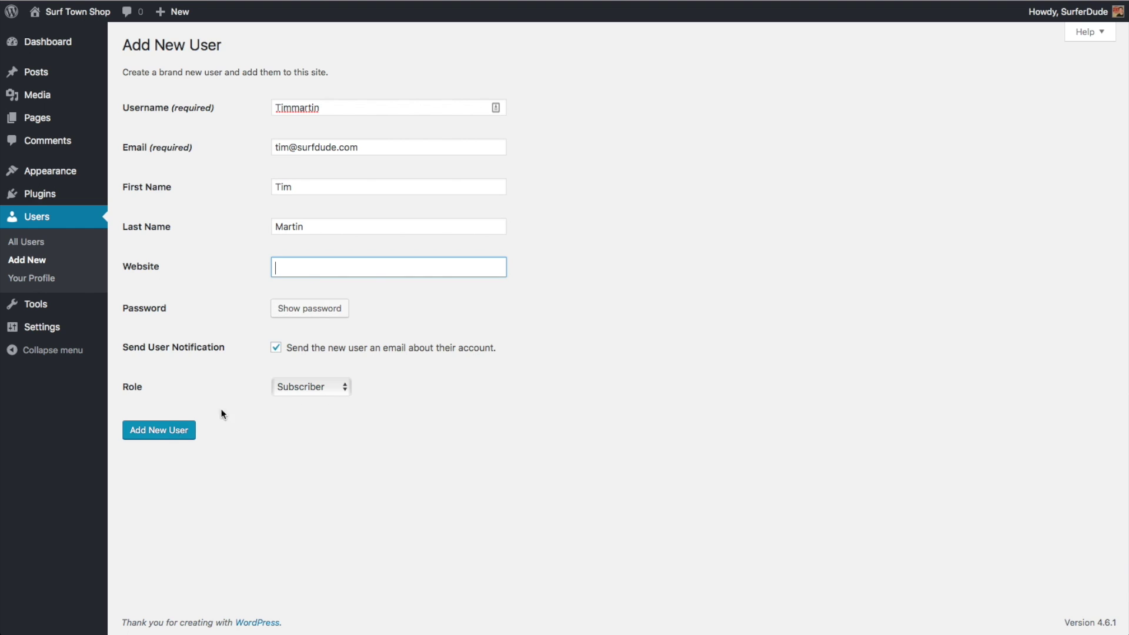
{"action": "left_click", "coordinate": [339, 387]}
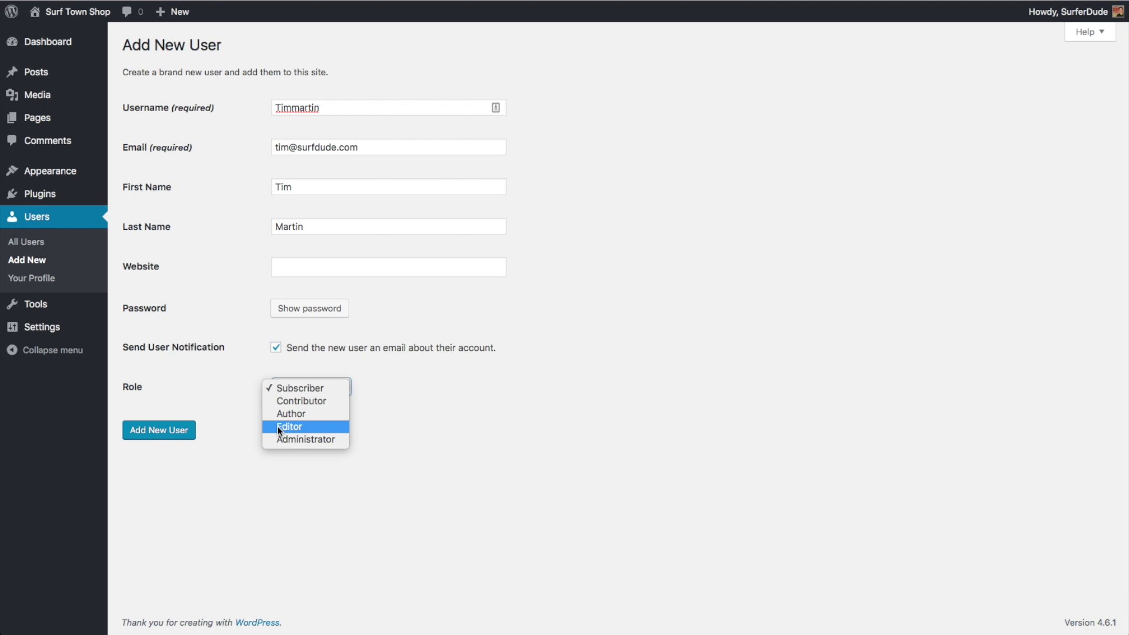
{"action": "left_click", "coordinate": [443, 435]}
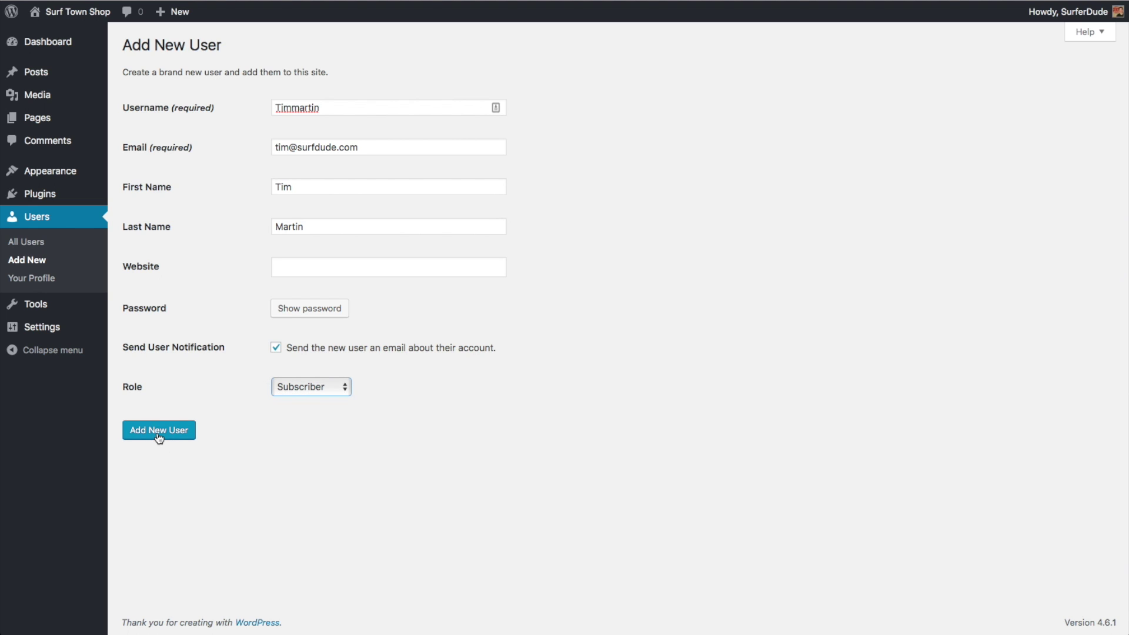
Go back to Users > All Users, which lists only the Administrator account
{"action": "left_click", "coordinate": [27, 241]}
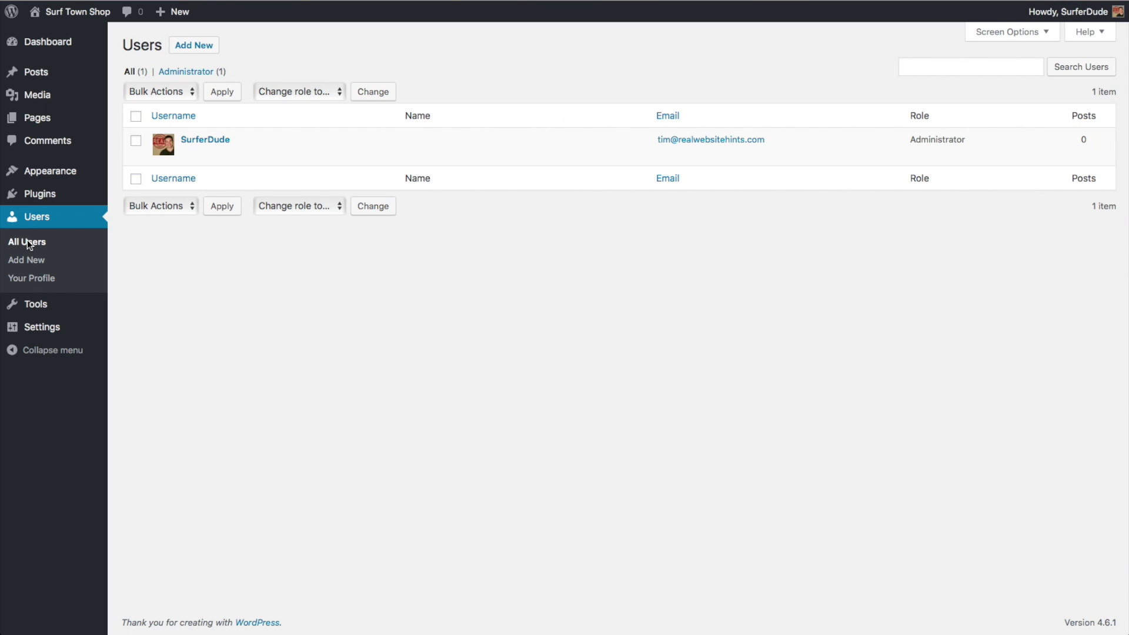